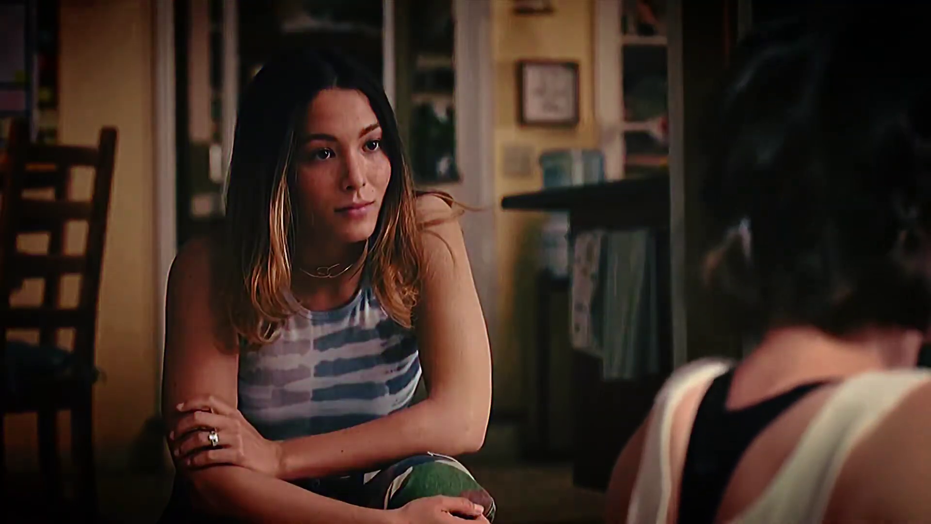
# Start a multi-layer edit with the interview clip on layers 1 and 2
pyautogui.click(534, 488)
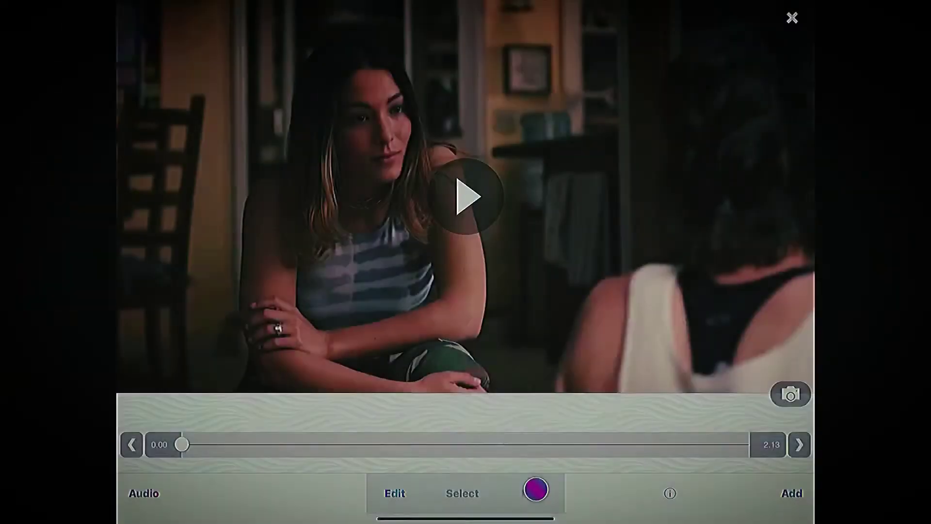
pyautogui.click(576, 426)
pyautogui.click(140, 183)
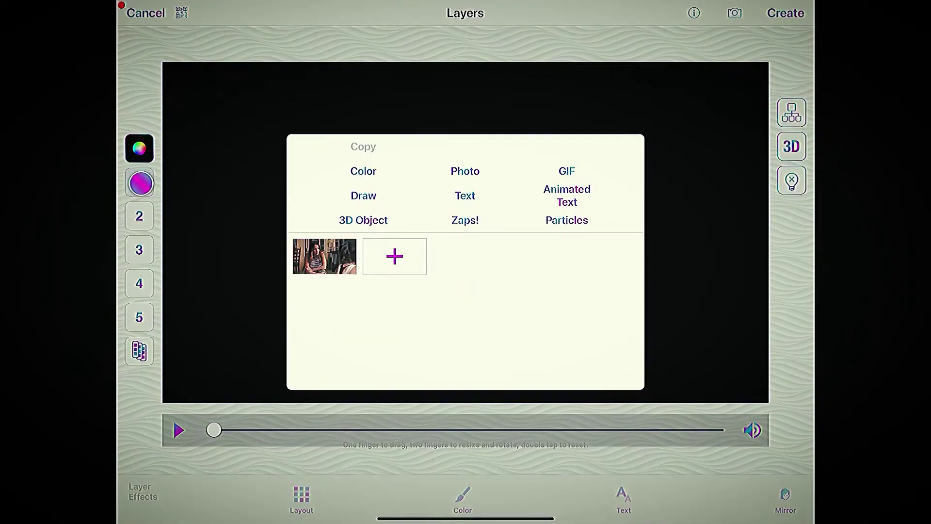
pyautogui.click(316, 262)
pyautogui.click(189, 316)
pyautogui.click(139, 215)
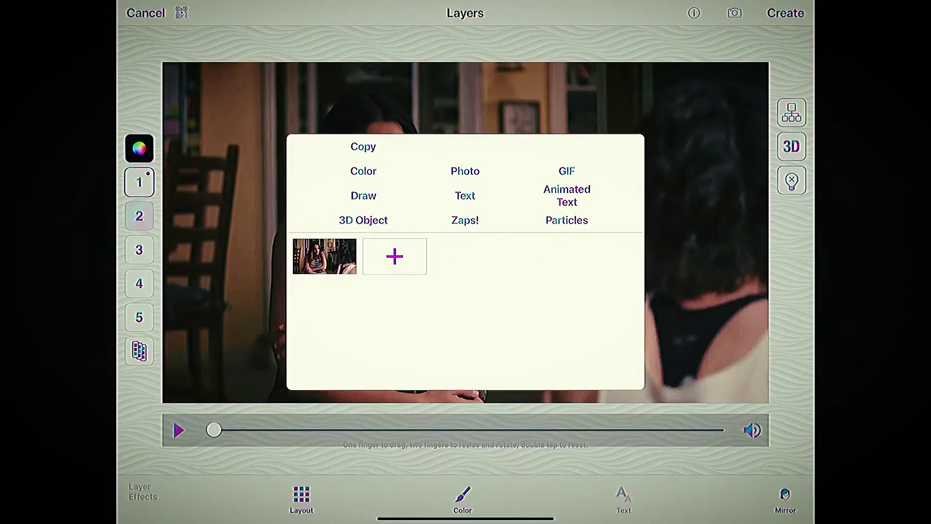
pyautogui.click(325, 256)
pyautogui.click(170, 351)
# Apply the Color Map Go effect to layer 2 and open its keyframe editor
pyautogui.click(143, 491)
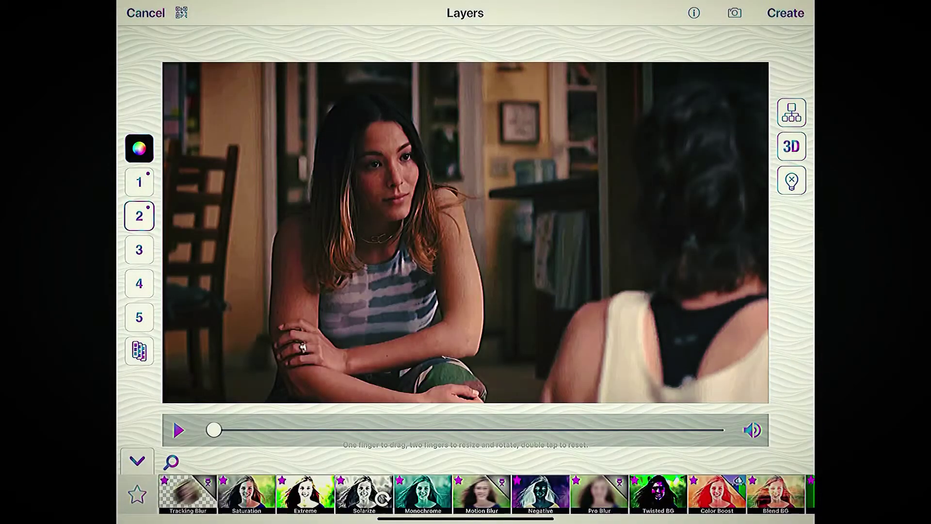
pyautogui.click(170, 462)
pyautogui.click(175, 55)
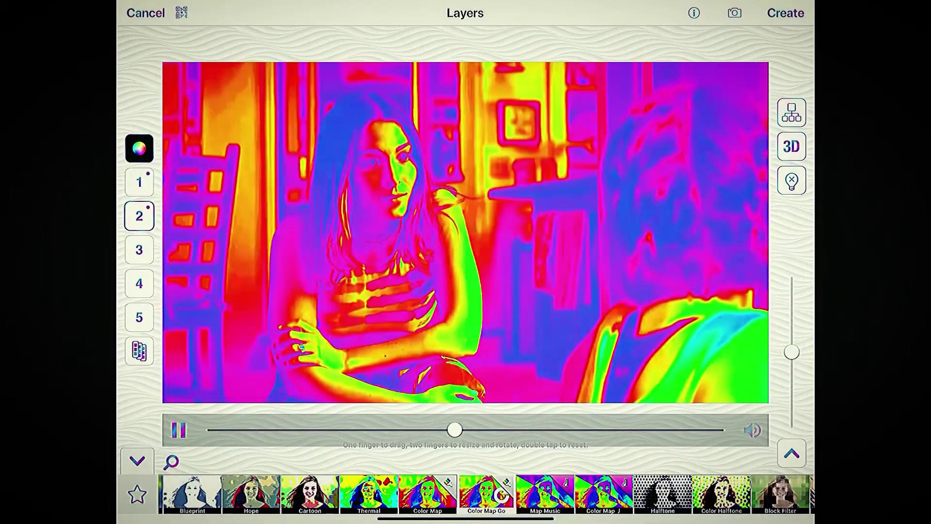
pyautogui.click(174, 427)
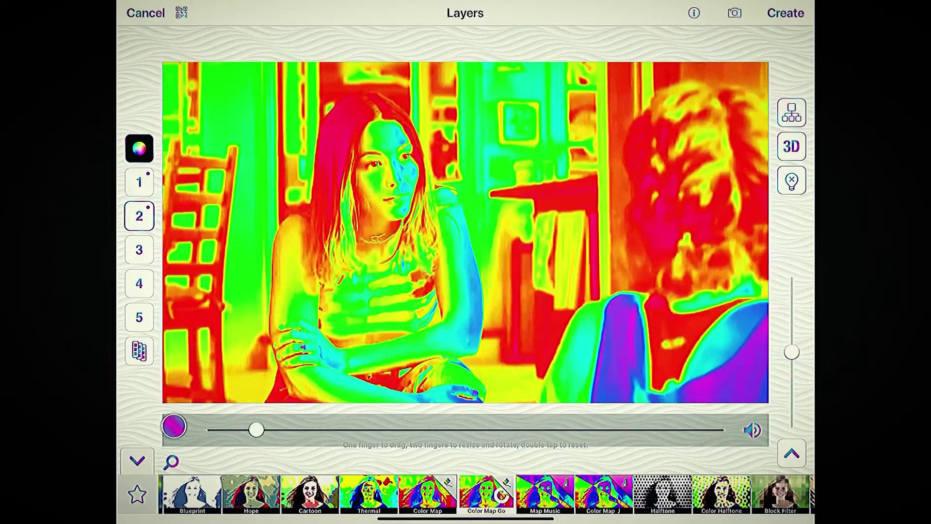
pyautogui.click(132, 214)
pyautogui.click(180, 174)
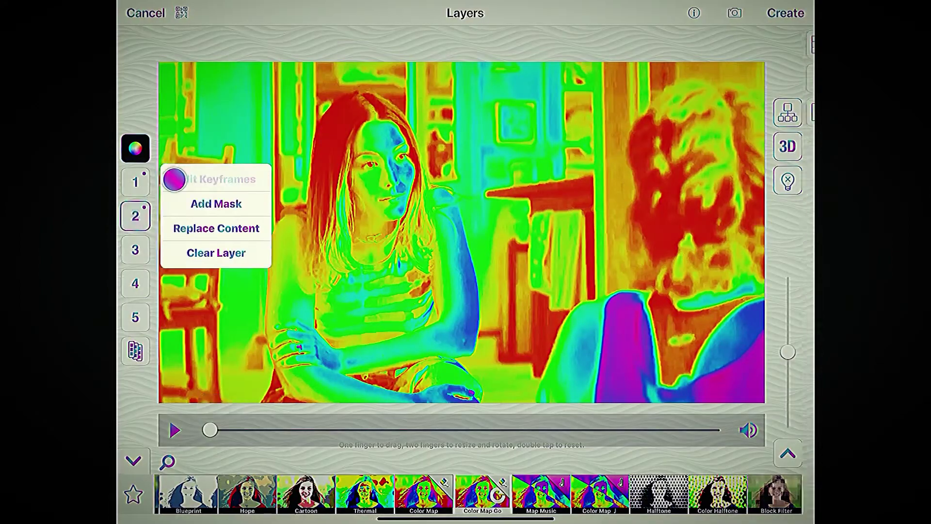
# Keyframe layer 2's opacity from 69% at the start to 0% mid-clip
pyautogui.click(785, 12)
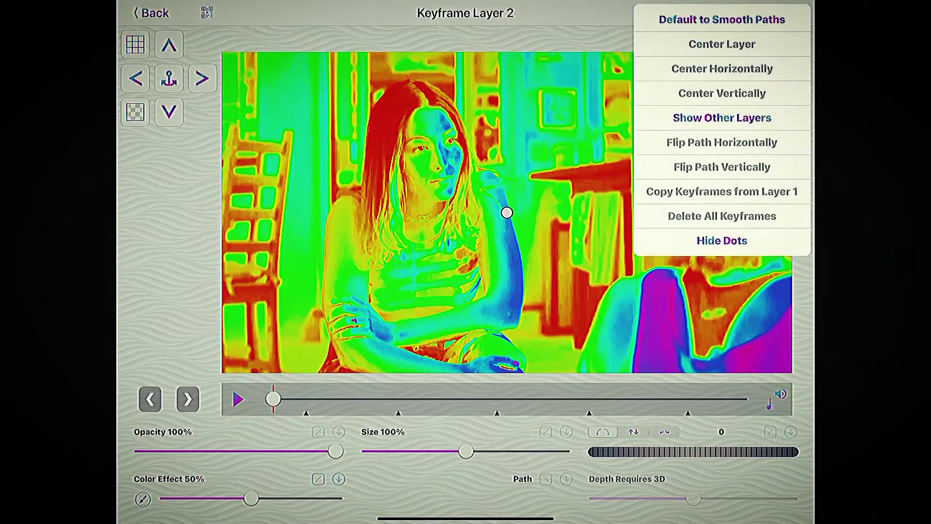
pyautogui.click(762, 116)
pyautogui.click(737, 188)
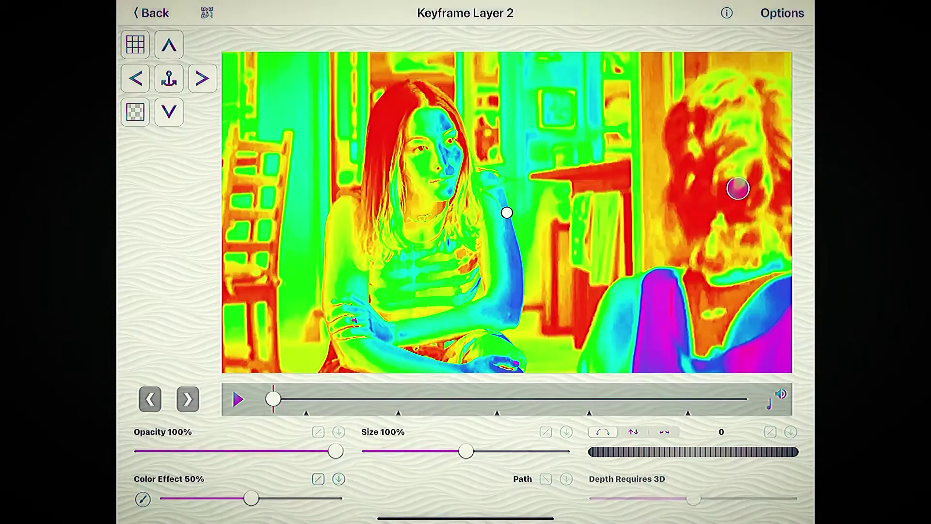
pyautogui.moveTo(335, 451); pyautogui.dragTo(275, 451)
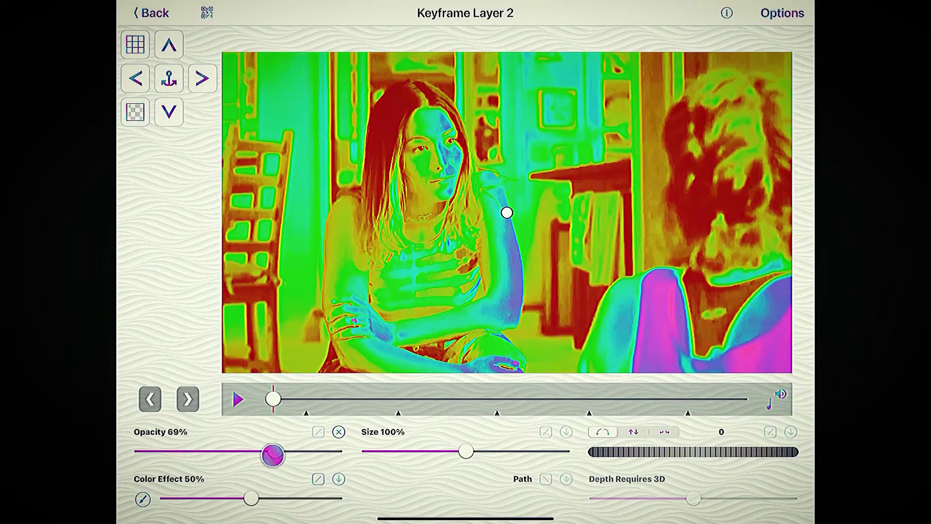
pyautogui.click(237, 398)
pyautogui.click(241, 394)
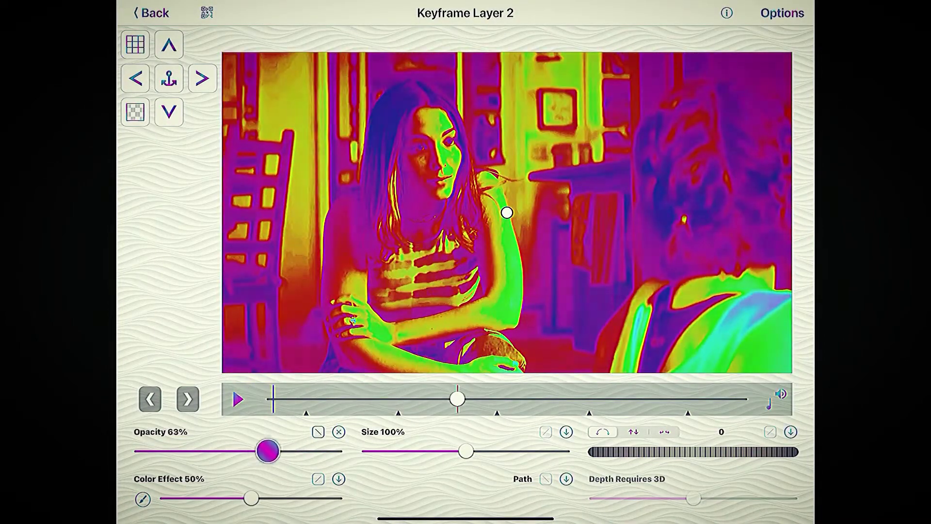
pyautogui.moveTo(267, 451); pyautogui.dragTo(159, 443)
pyautogui.click(149, 398)
pyautogui.click(238, 399)
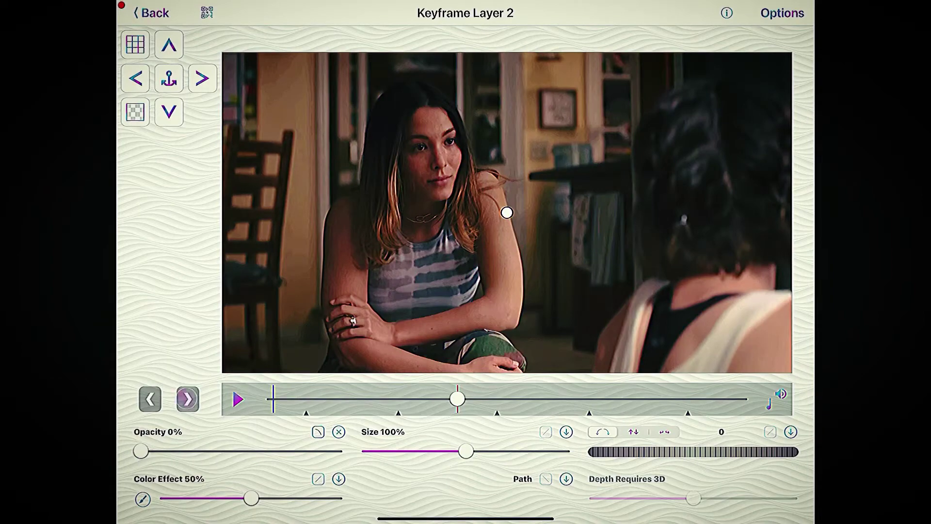
# Give the opacity fade an easing curve and play it from the start
pyautogui.click(318, 432)
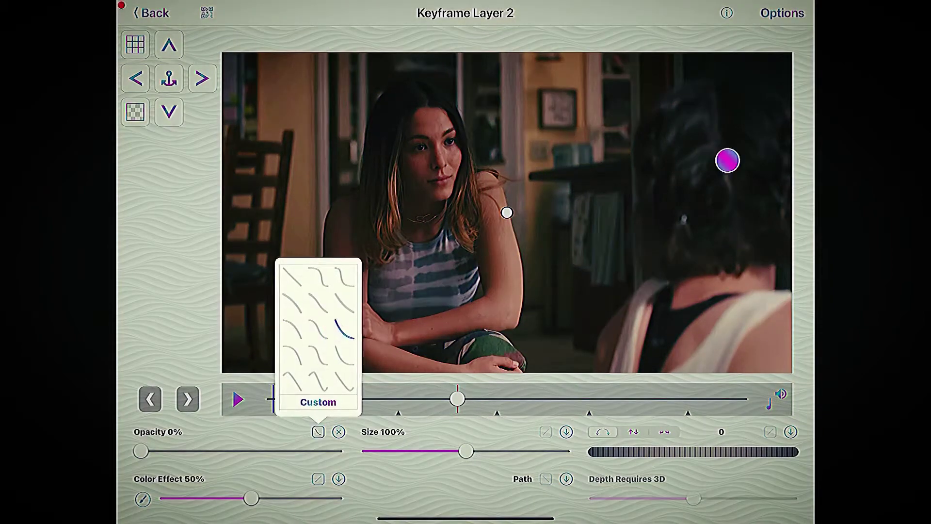
pyautogui.click(727, 160)
pyautogui.click(150, 398)
pyautogui.click(237, 399)
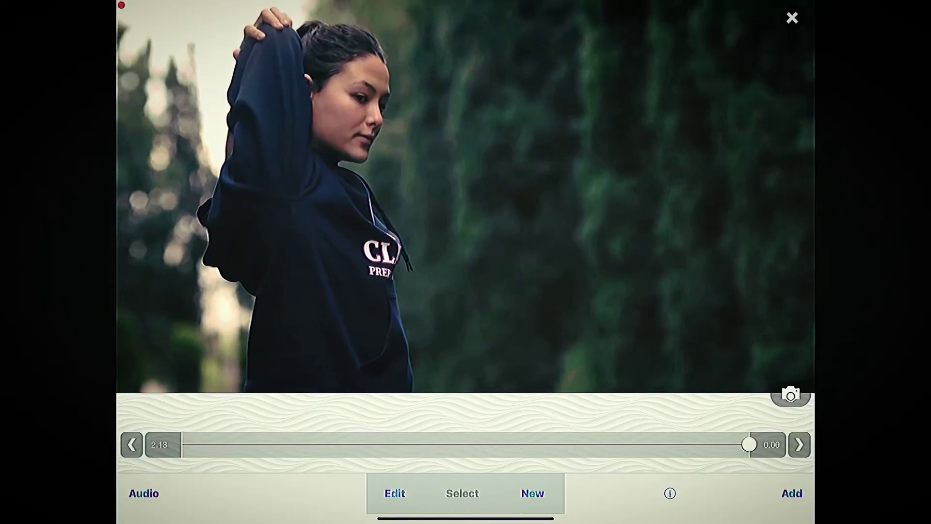
# Start a multi-layer edit with the outdoor clip on layer 1 and apply Video Smear
pyautogui.click(552, 479)
pyautogui.click(592, 423)
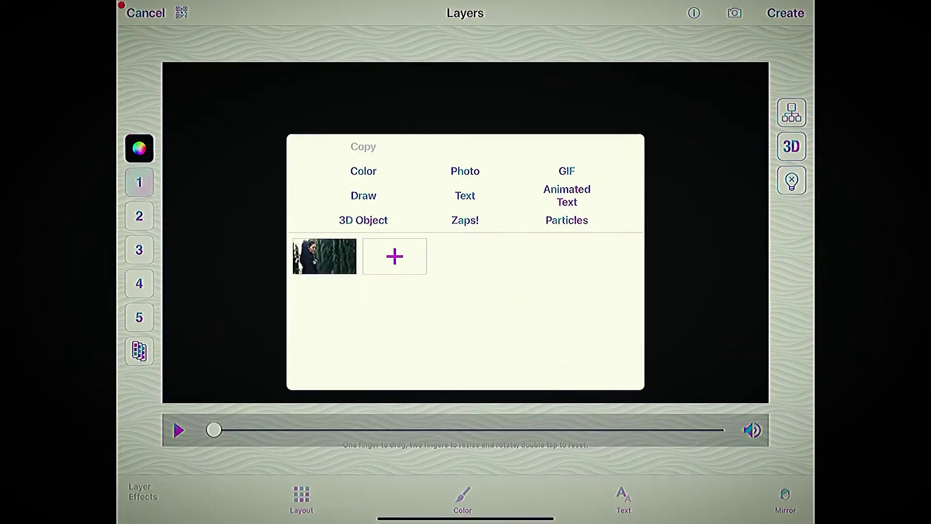
pyautogui.click(320, 257)
pyautogui.click(465, 492)
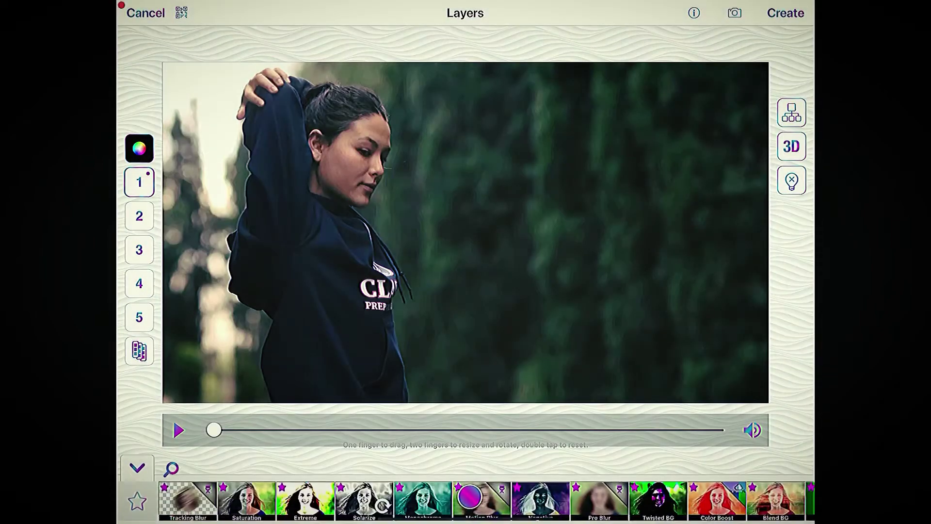
pyautogui.click(171, 462)
pyautogui.click(173, 39)
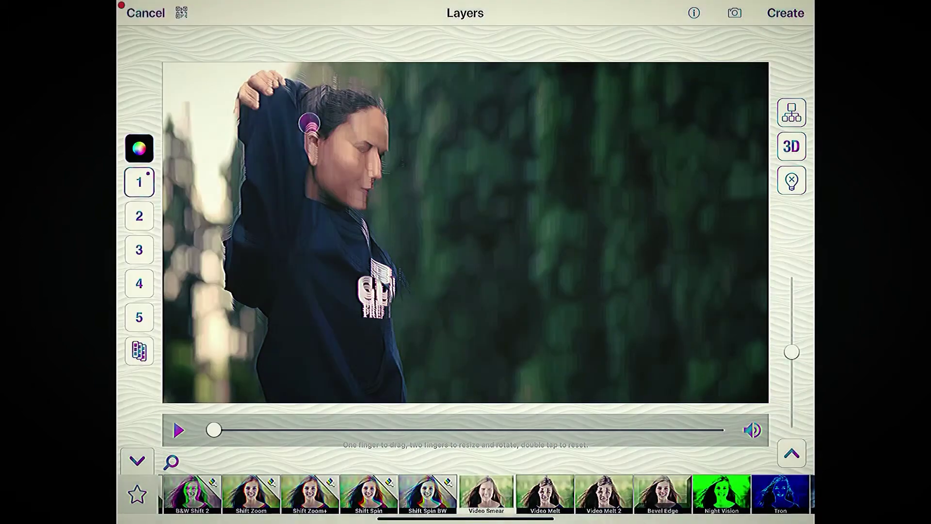
pyautogui.click(138, 216)
# Keyframe the smear strength down to 0% mid-clip on an eased curve and render a preview
pyautogui.click(138, 183)
pyautogui.click(184, 145)
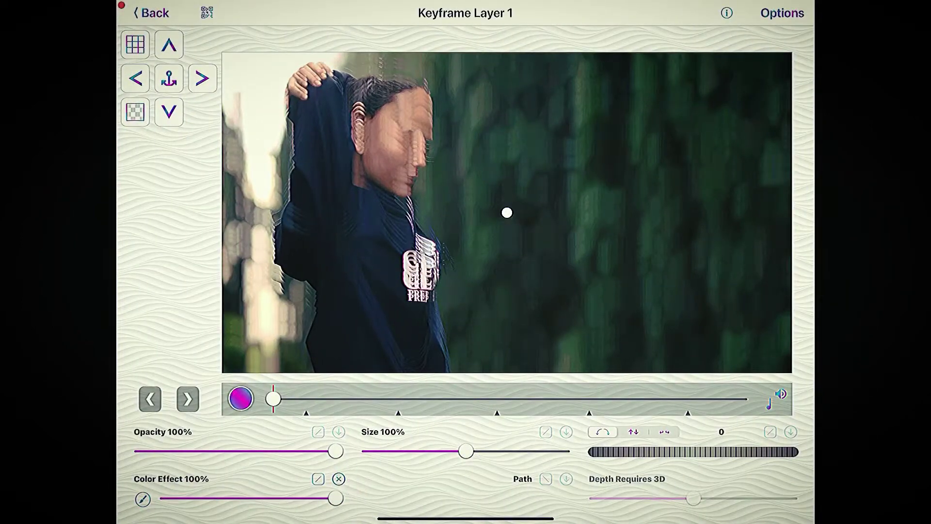
pyautogui.moveTo(331, 497); pyautogui.dragTo(122, 487)
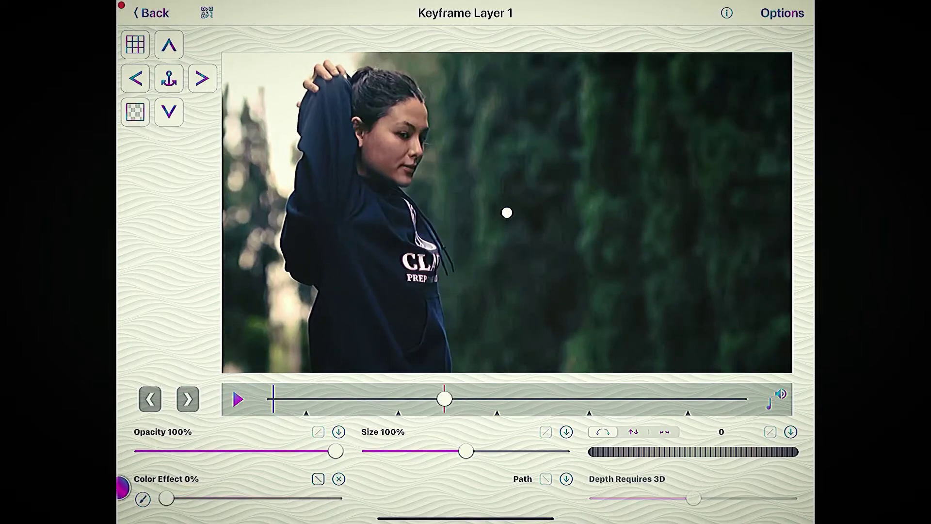
pyautogui.click(318, 479)
pyautogui.click(340, 407)
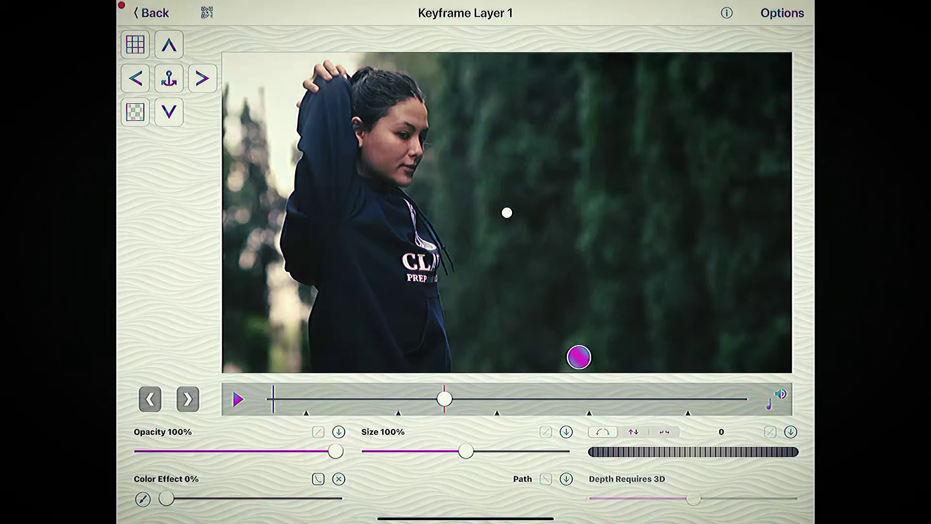
pyautogui.click(150, 398)
pyautogui.click(237, 399)
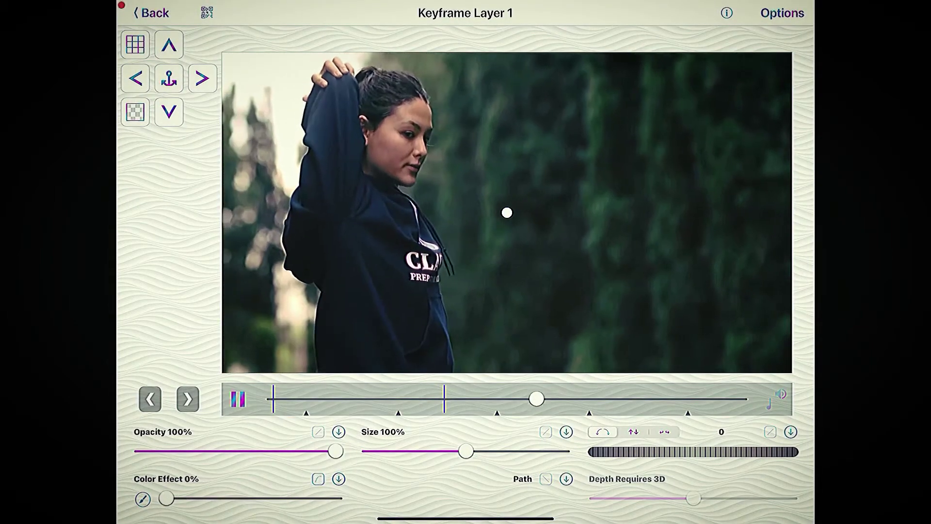
pyautogui.click(137, 12)
pyautogui.click(786, 14)
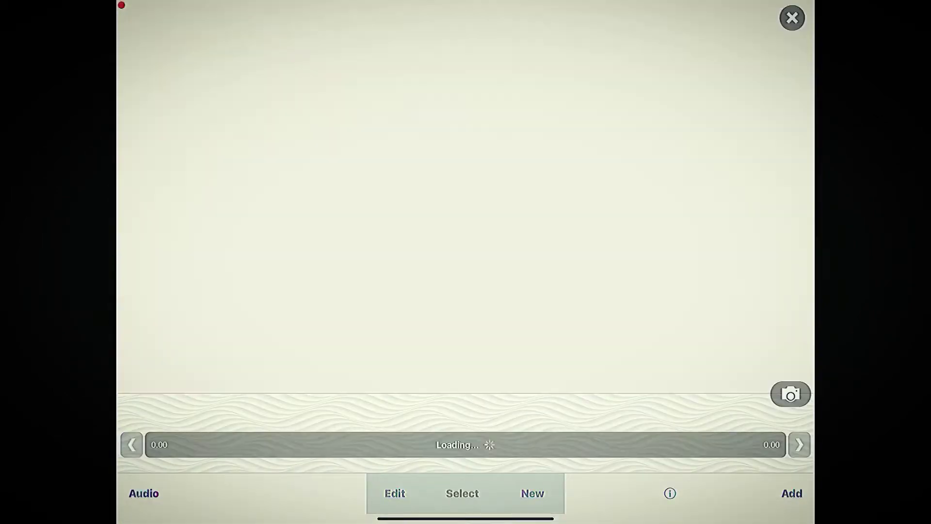
# Start a multi-layer edit with the outdoor clip on layer 1 and apply Video Smear via search 'smear'
pyautogui.click(541, 497)
pyautogui.click(573, 428)
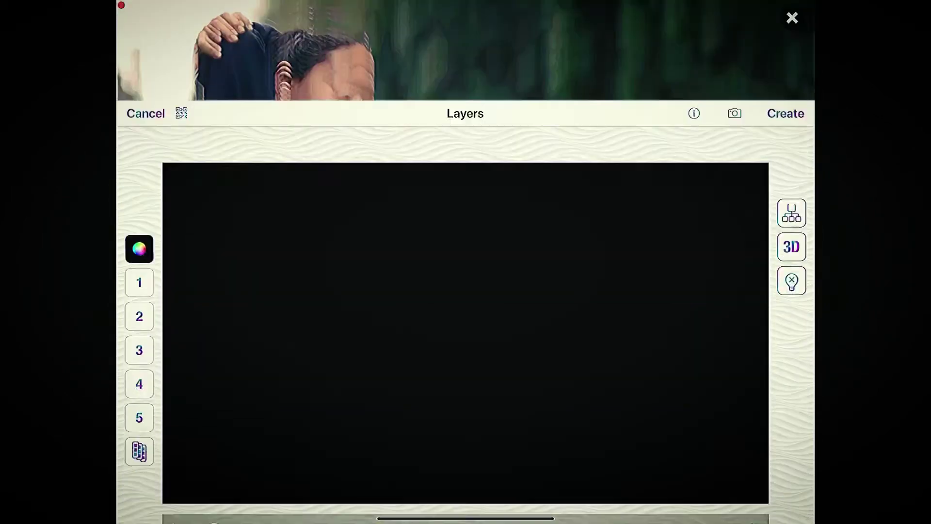
pyautogui.click(138, 187)
pyautogui.click(394, 257)
pyautogui.click(183, 339)
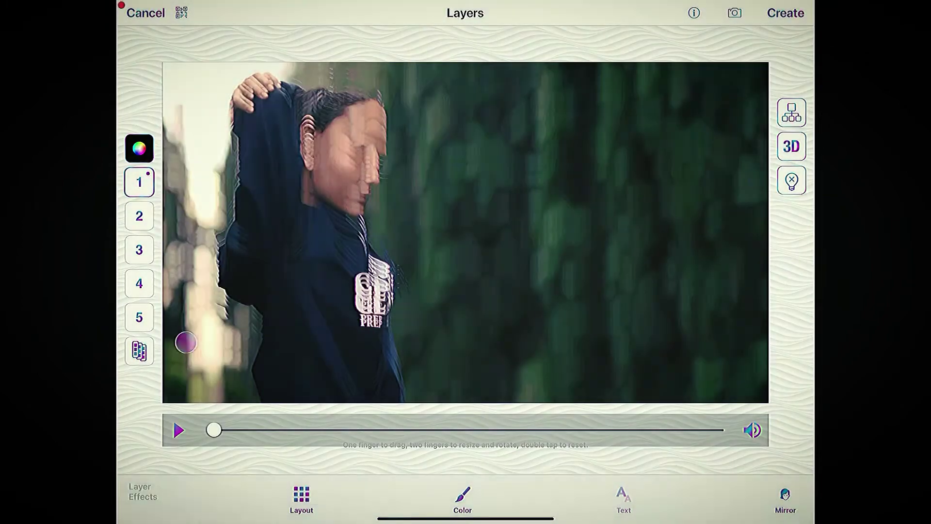
pyautogui.click(463, 494)
pyautogui.click(171, 461)
pyautogui.write('smear')
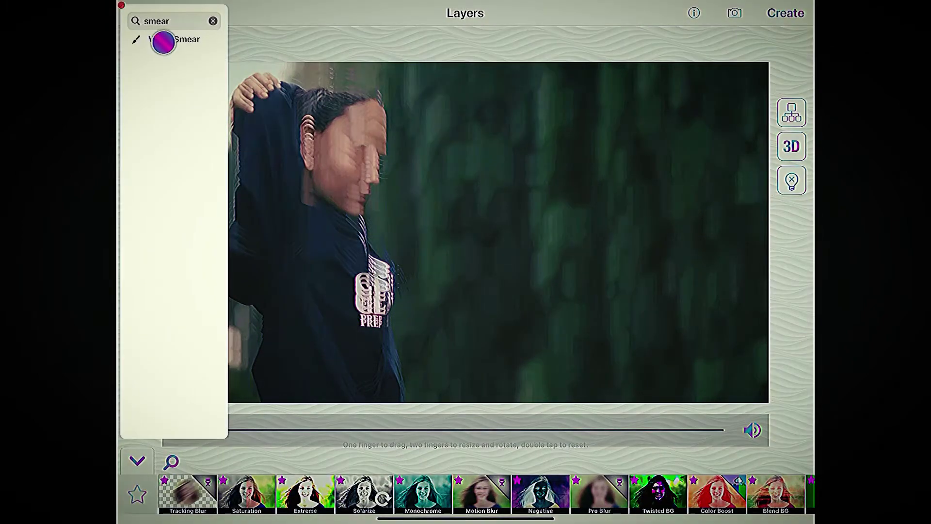
pyautogui.click(163, 42)
# In layer 1's keyframes, set the colour effect to 100% on the first keyframe
pyautogui.click(582, 307)
pyautogui.click(137, 177)
pyautogui.click(183, 145)
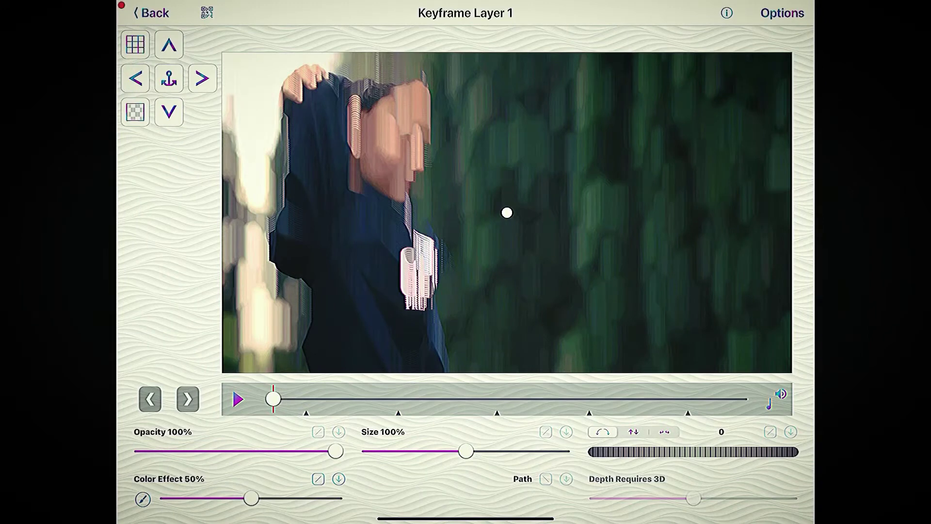
pyautogui.moveTo(251, 498); pyautogui.dragTo(193, 495)
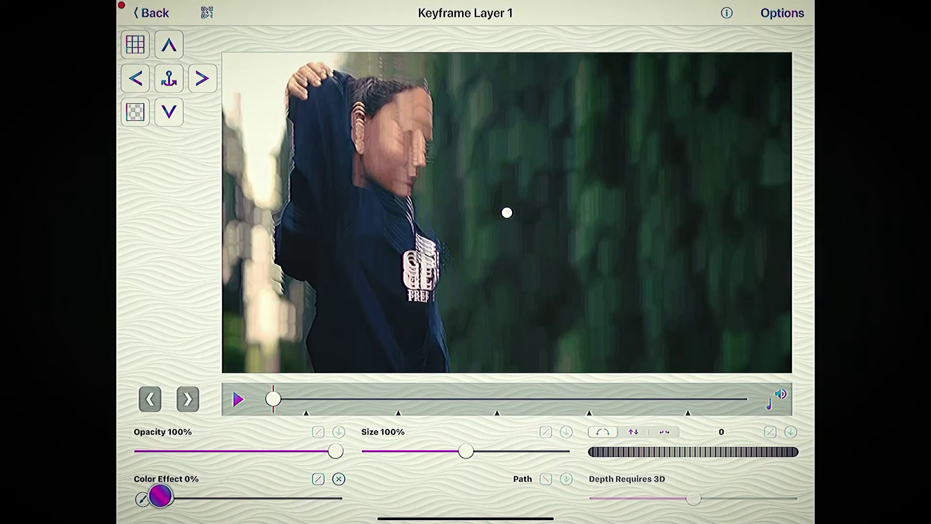
pyautogui.moveTo(271, 403); pyautogui.dragTo(349, 421)
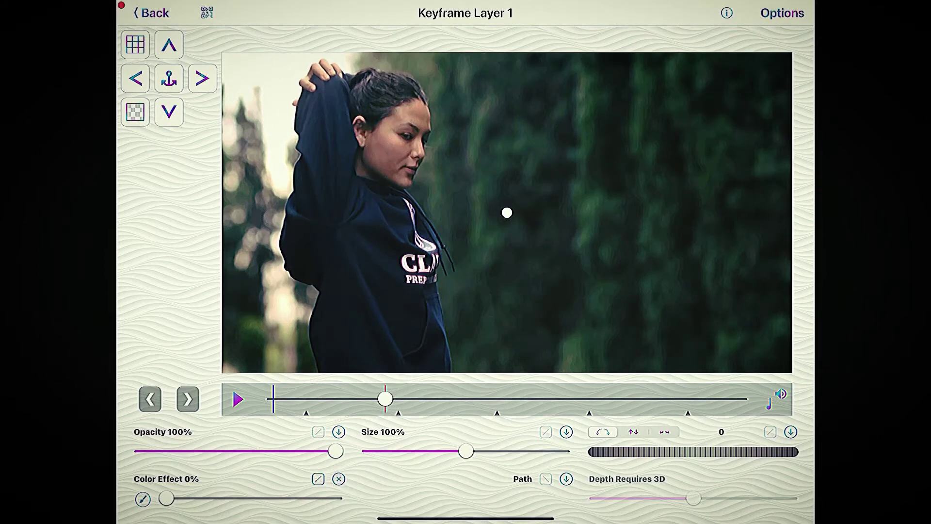
pyautogui.click(149, 399)
pyautogui.moveTo(166, 498); pyautogui.dragTo(375, 493)
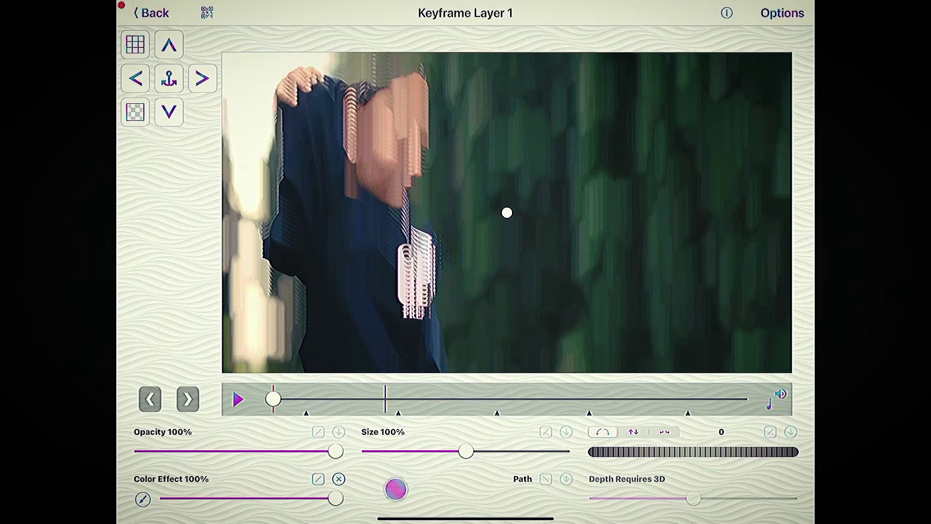
pyautogui.click(188, 398)
# Ease the fade to the next keyframe, play it back and render a preview
pyautogui.click(318, 478)
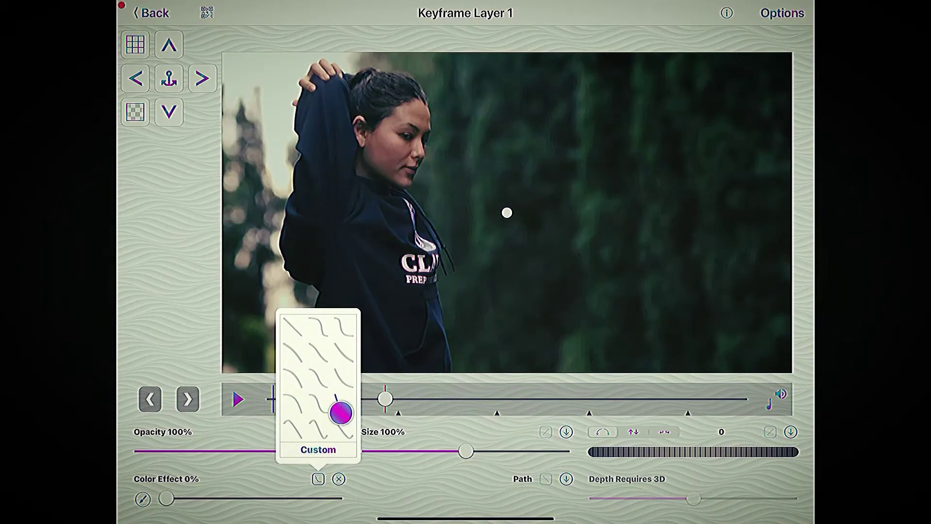
pyautogui.click(699, 381)
pyautogui.click(148, 397)
pyautogui.click(236, 401)
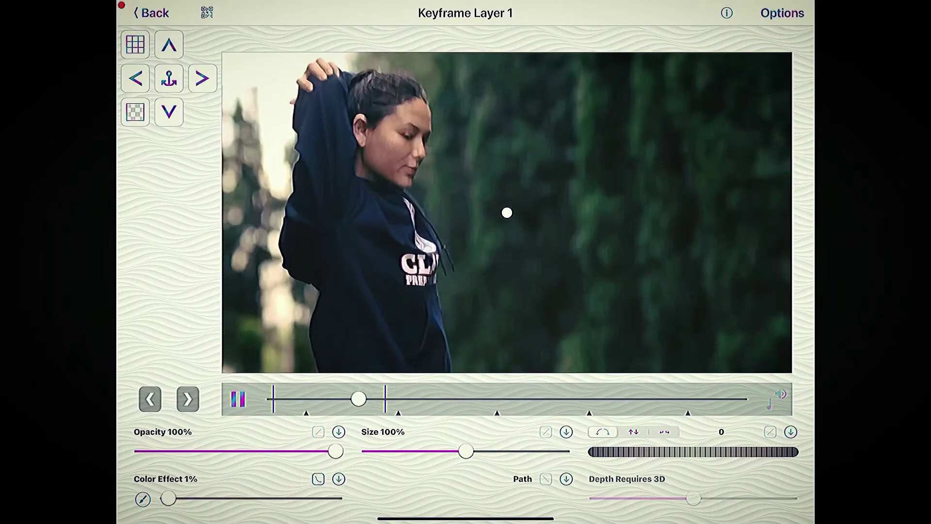
pyautogui.click(143, 13)
pyautogui.click(788, 16)
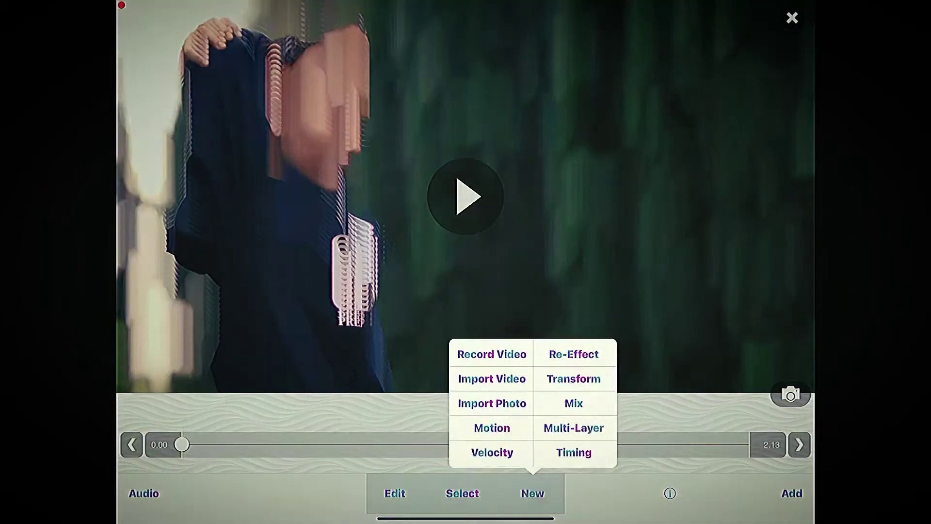
# Start a multi-layer project with the clip on layer 1 and apply Video Smear
pyautogui.click(573, 428)
pyautogui.click(139, 189)
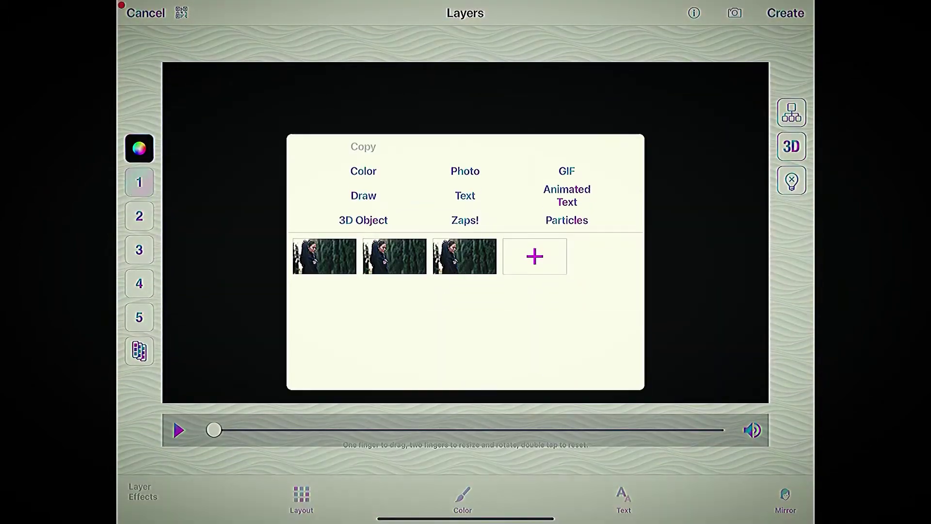
pyautogui.click(465, 256)
pyautogui.click(162, 338)
pyautogui.click(462, 497)
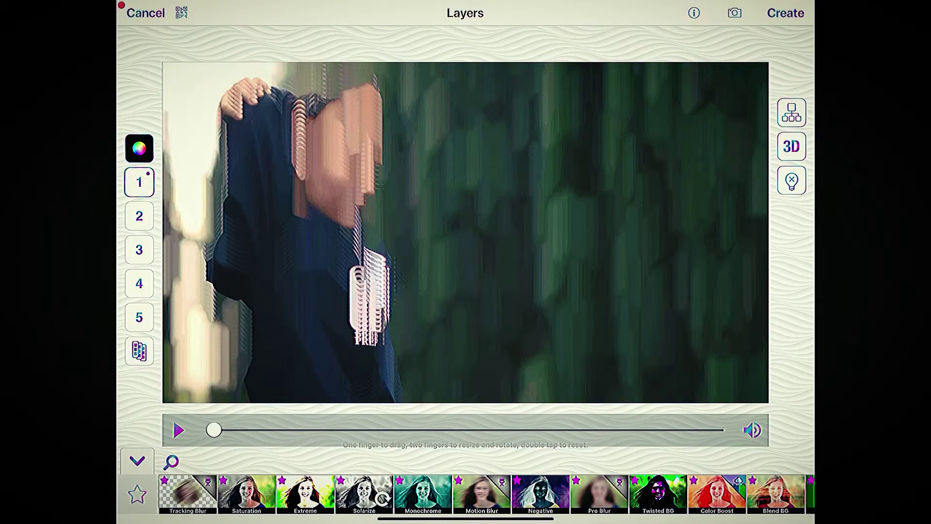
pyautogui.click(171, 461)
pyautogui.click(155, 39)
pyautogui.click(291, 125)
pyautogui.click(137, 174)
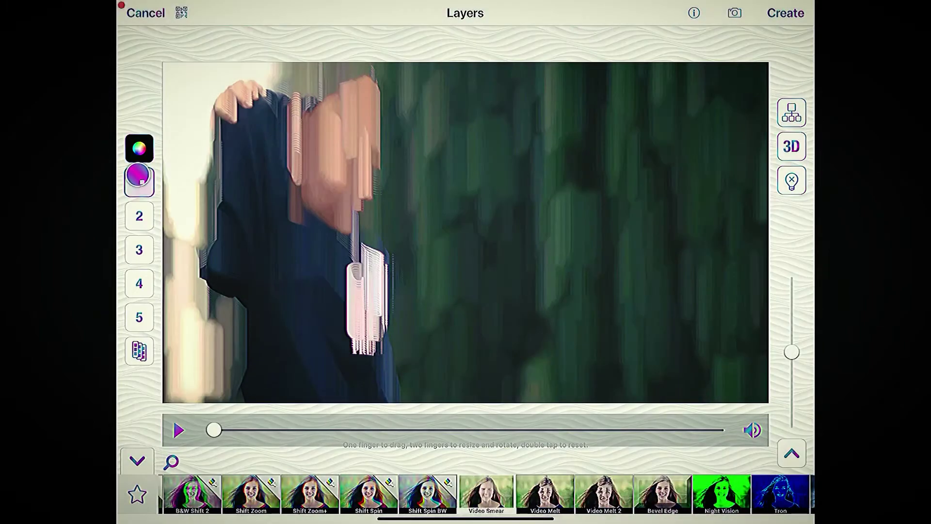
# Keyframe the colour effect from 100% to 0% with an easing curve and play it back
pyautogui.click(139, 181)
pyautogui.click(223, 144)
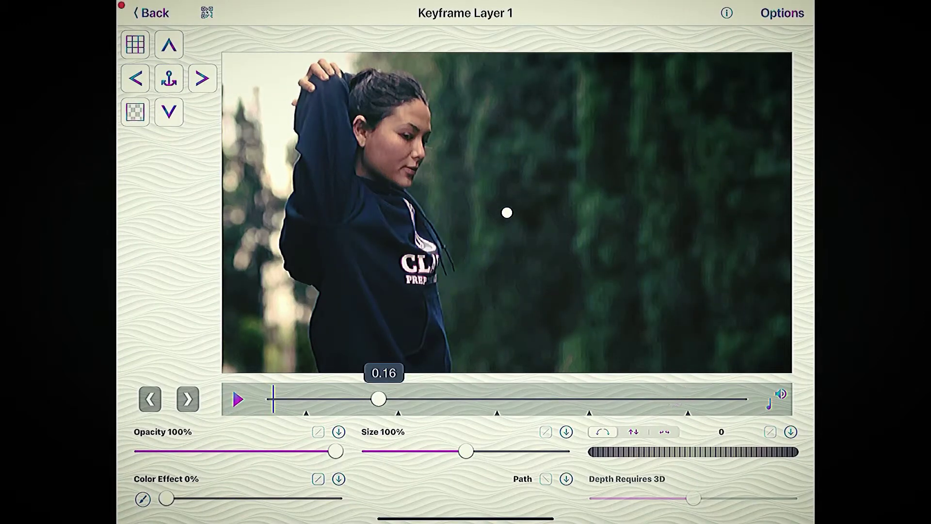
pyautogui.click(139, 394)
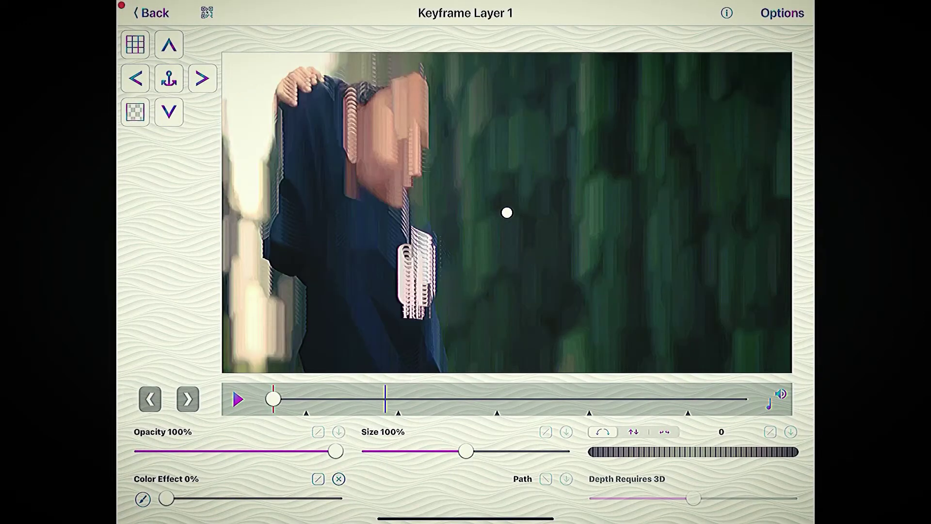
pyautogui.moveTo(167, 498); pyautogui.dragTo(392, 493)
pyautogui.click(188, 398)
pyautogui.click(318, 479)
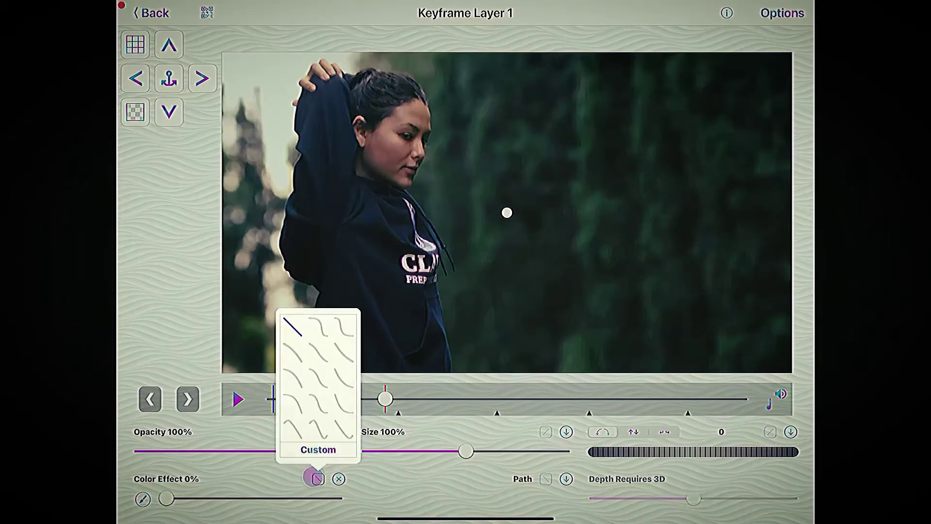
pyautogui.click(339, 410)
pyautogui.click(706, 380)
pyautogui.click(150, 399)
pyautogui.click(238, 398)
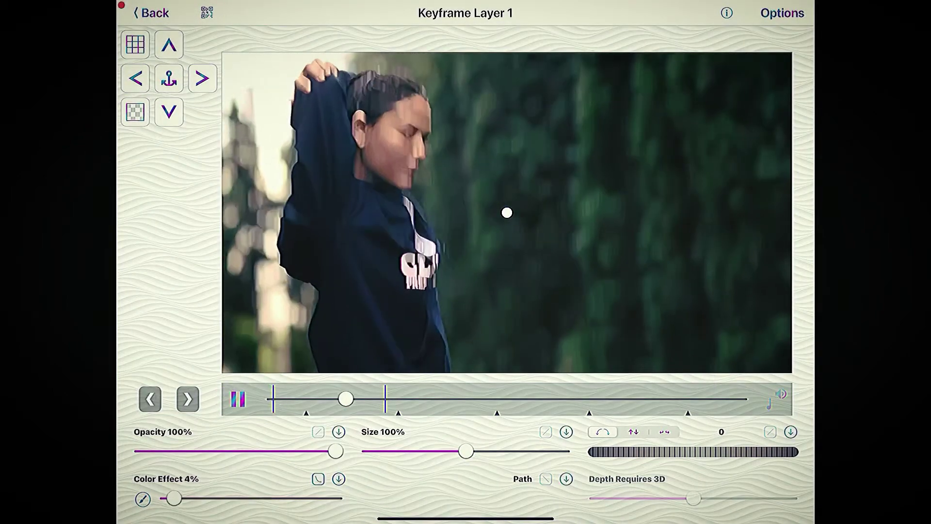
# Render and close the preview, then begin another new project
pyautogui.click(147, 15)
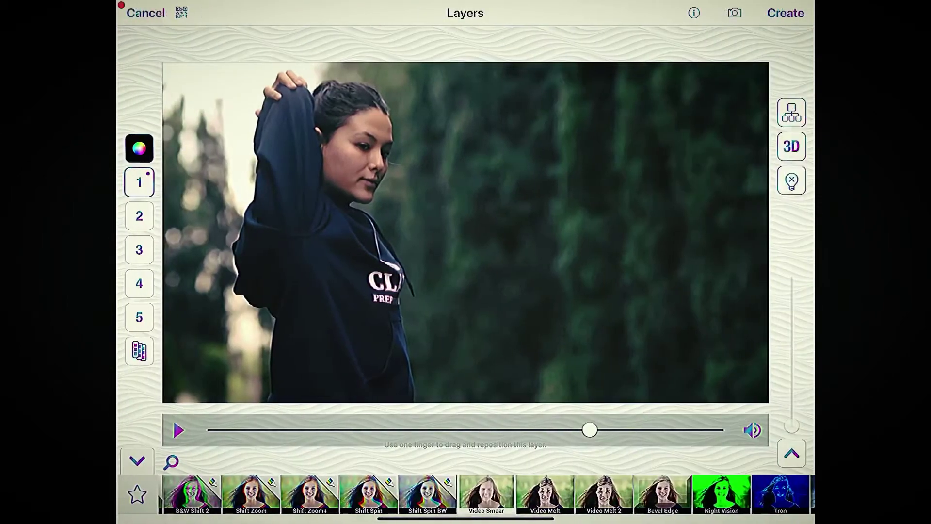
pyautogui.click(785, 13)
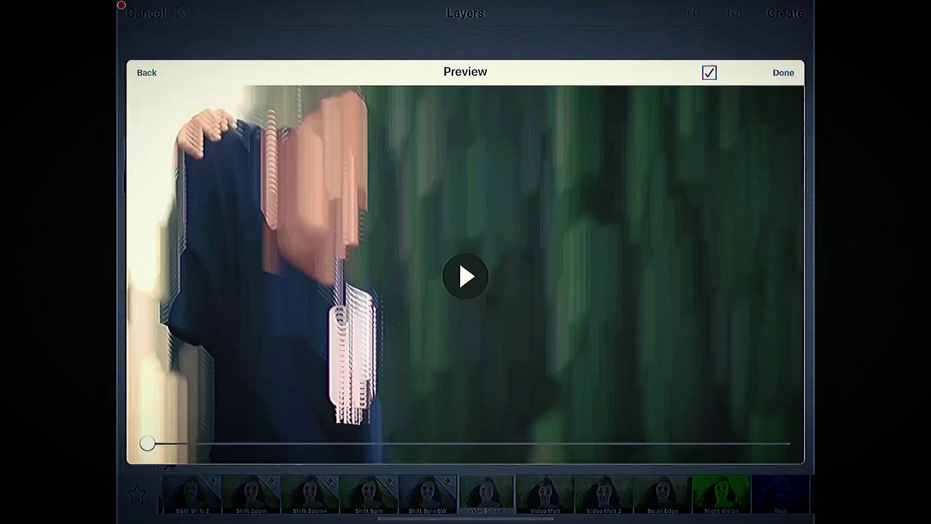
pyautogui.click(783, 72)
pyautogui.click(546, 490)
# Start a multi-layer project with the clip on layer 1 and apply Pro Blur
pyautogui.click(574, 426)
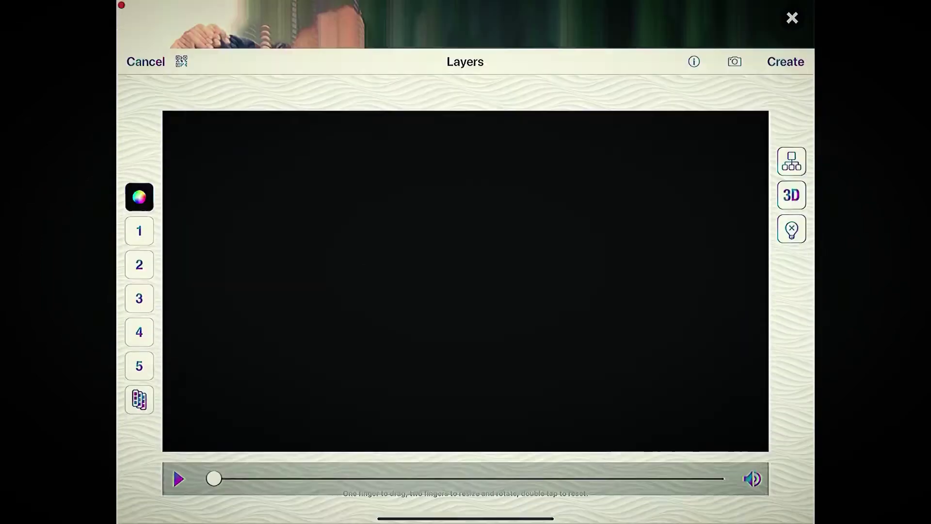
pyautogui.click(138, 188)
pyautogui.click(537, 256)
pyautogui.click(173, 347)
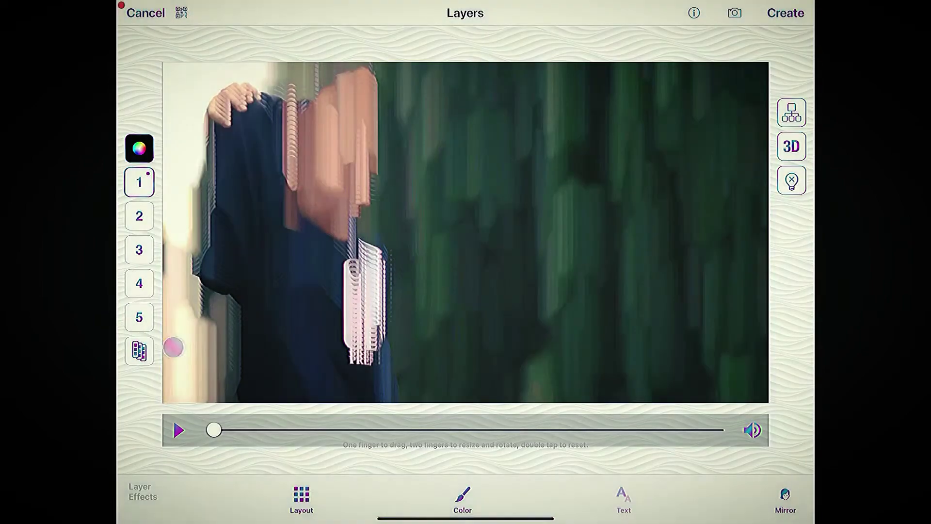
pyautogui.click(463, 495)
pyautogui.click(599, 494)
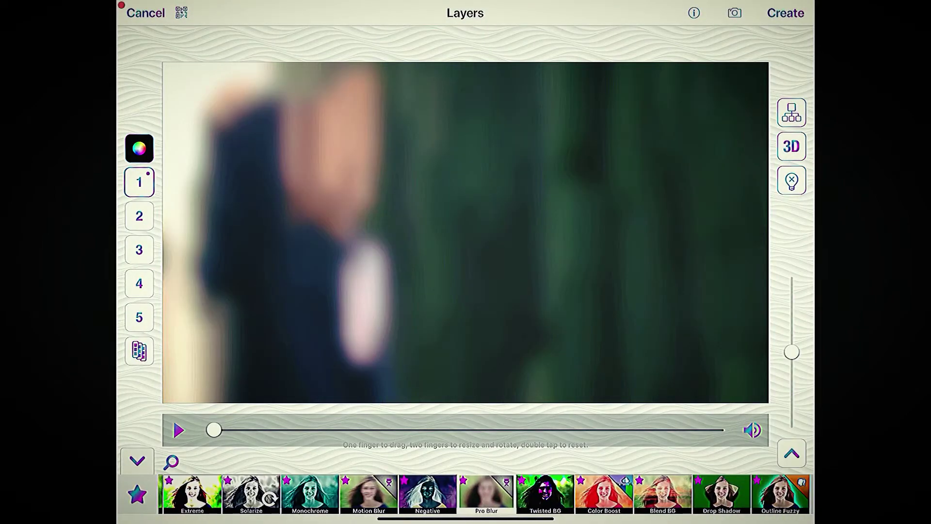
# Ease the blur's fade from 36% to 0% across its keyframes, play it, and render a preview
pyautogui.click(139, 181)
pyautogui.click(213, 145)
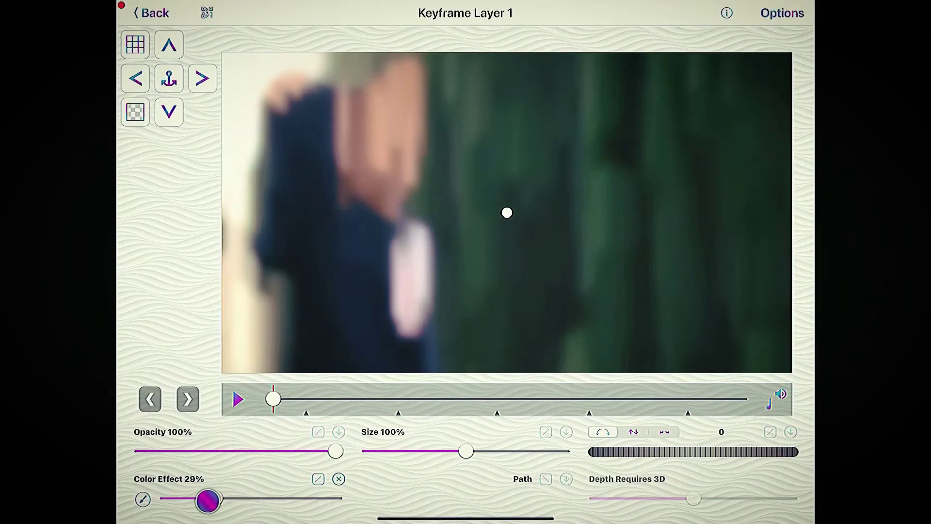
pyautogui.click(235, 404)
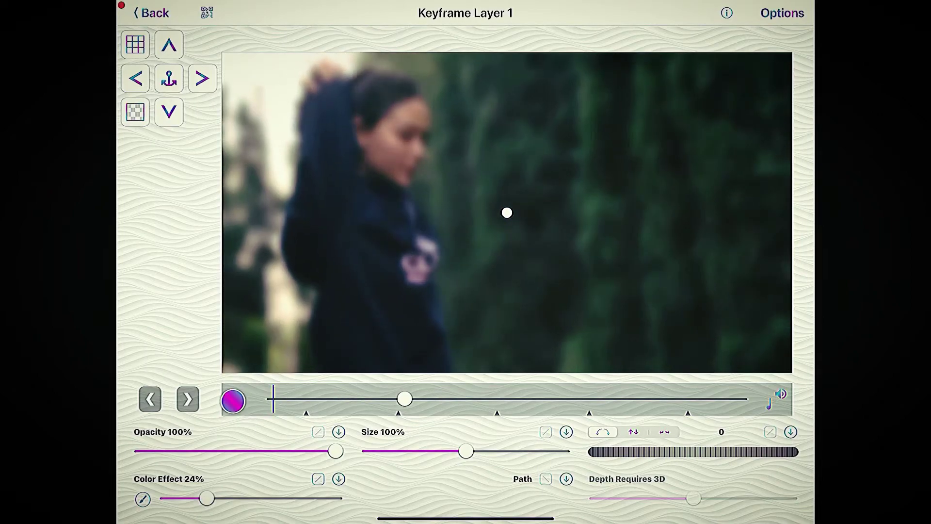
pyautogui.click(318, 478)
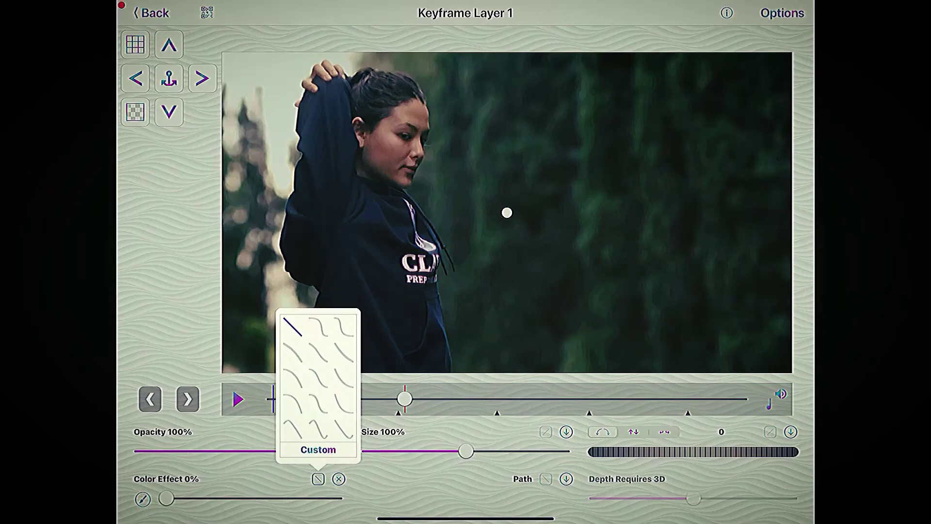
pyautogui.click(344, 402)
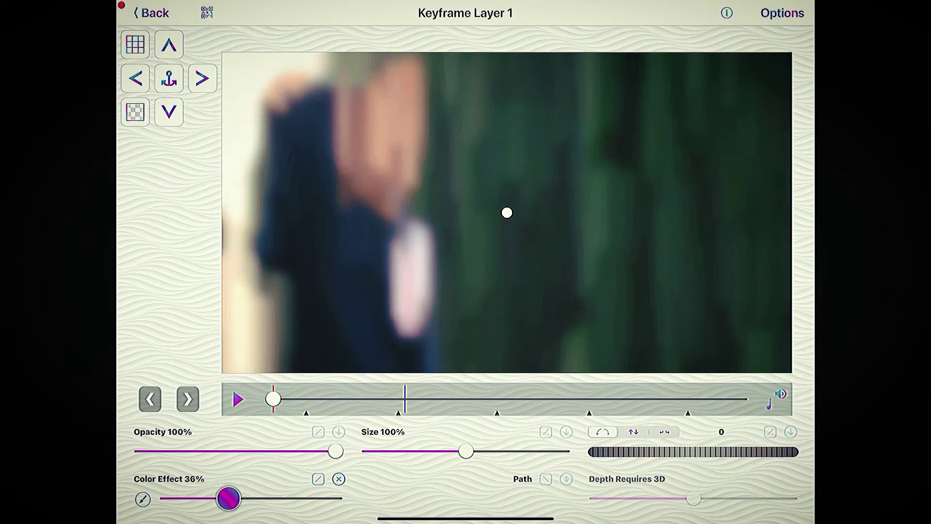
pyautogui.press('space')
pyautogui.click(151, 13)
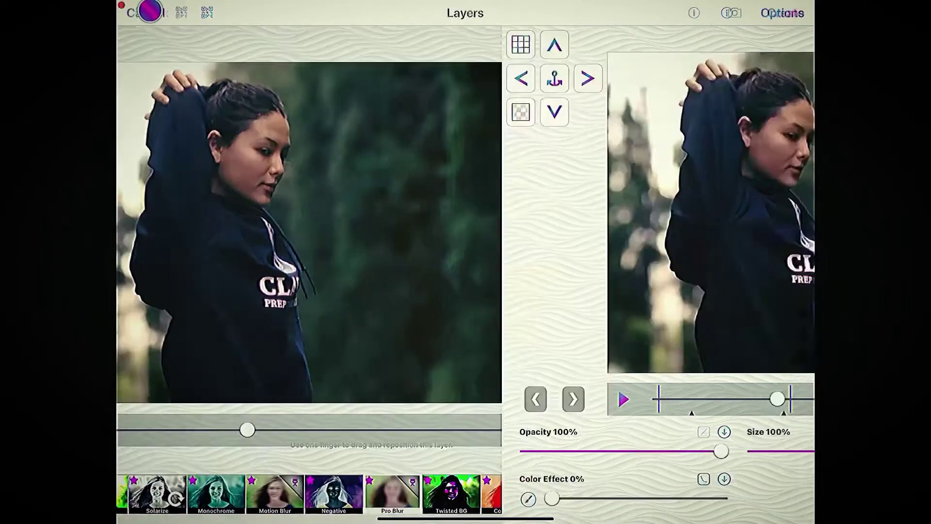
pyautogui.click(792, 13)
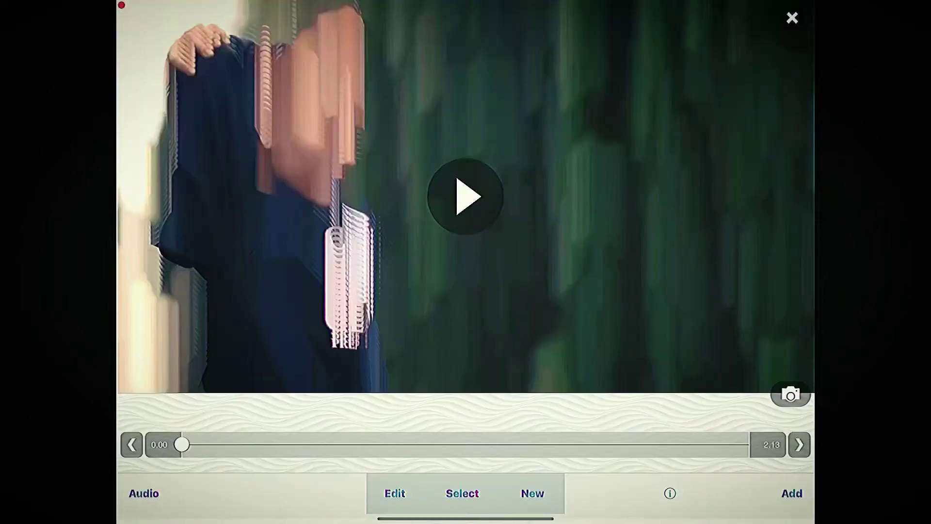
# Play the rendered clip in the preview
pyautogui.click(715, 239)
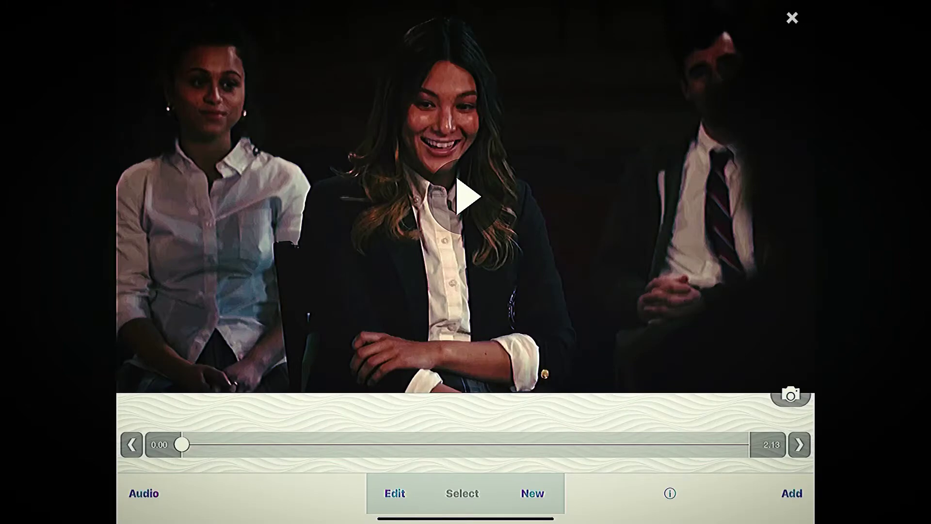
# Re-Effect the clip with Black & White at adjusted strength and render it with Quick FX
pyautogui.click(541, 491)
pyautogui.click(585, 353)
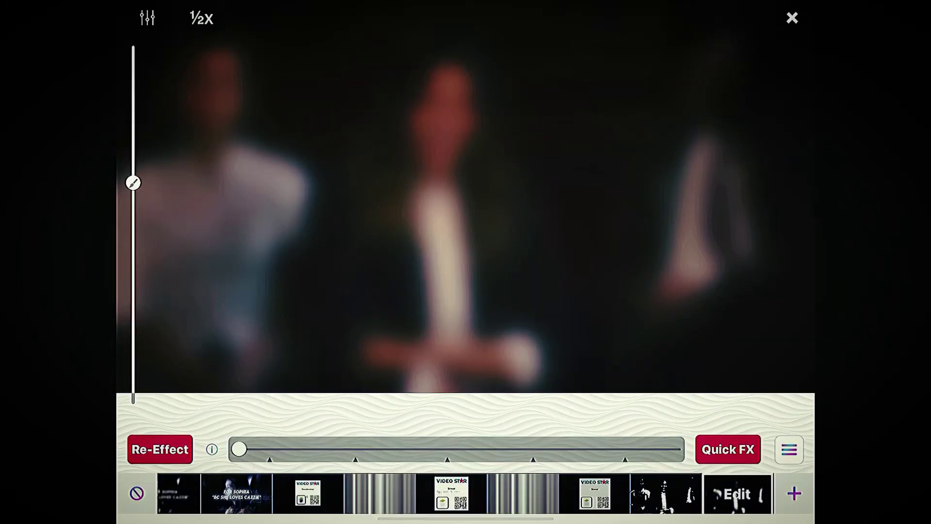
pyautogui.click(793, 493)
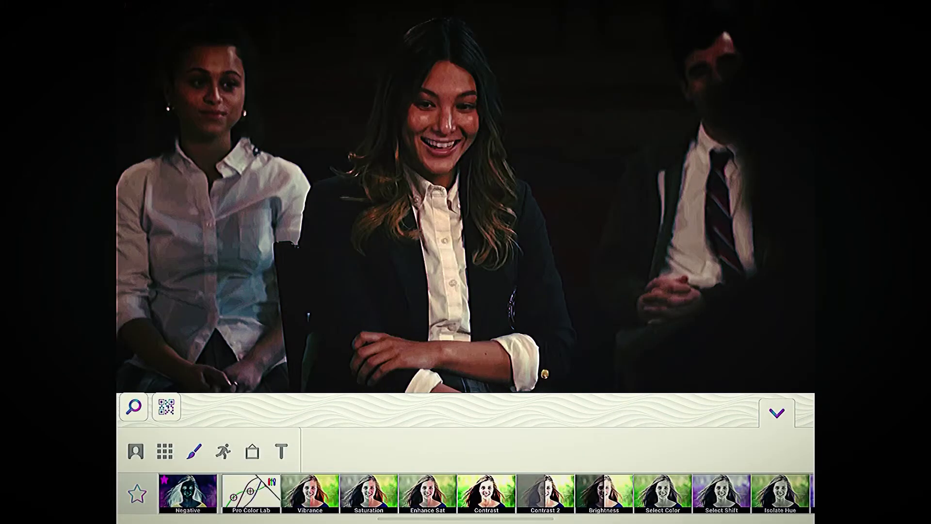
pyautogui.click(131, 411)
pyautogui.write('black')
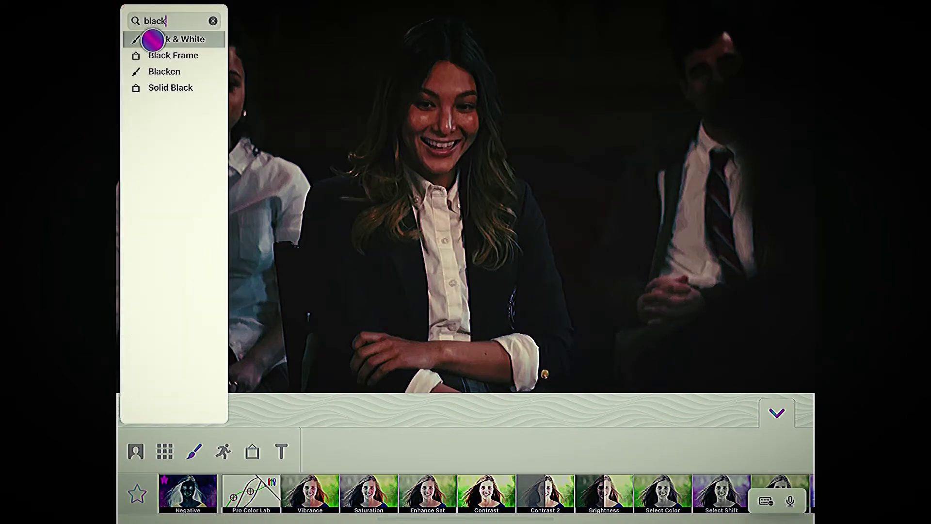
pyautogui.click(152, 40)
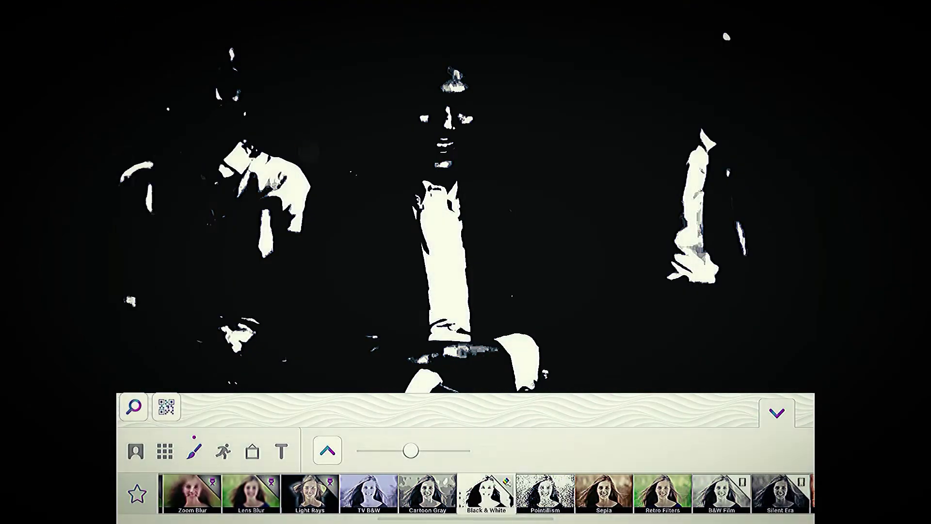
pyautogui.click(776, 413)
pyautogui.moveTo(133, 233)
pyautogui.mouseDown()
pyautogui.moveTo(136, 192)
pyautogui.moveTo(136, 207)
pyautogui.mouseUp()
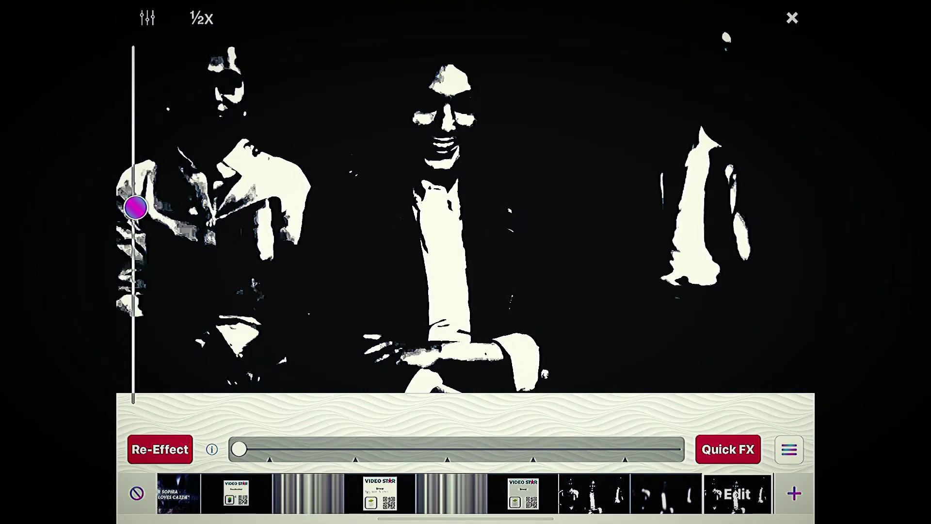
pyautogui.click(747, 447)
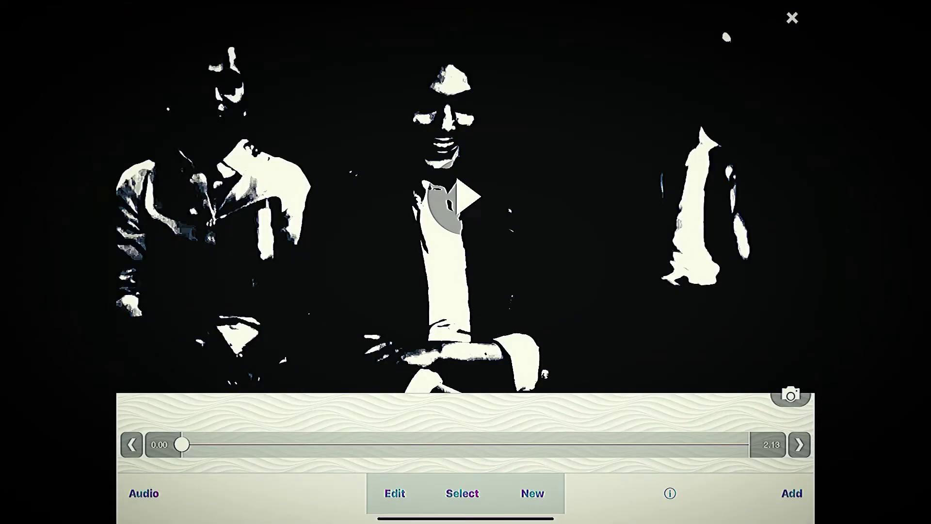
# Re-Effect the clip again with Pro Blur and render it with Quick FX
pyautogui.click(534, 493)
pyautogui.click(576, 350)
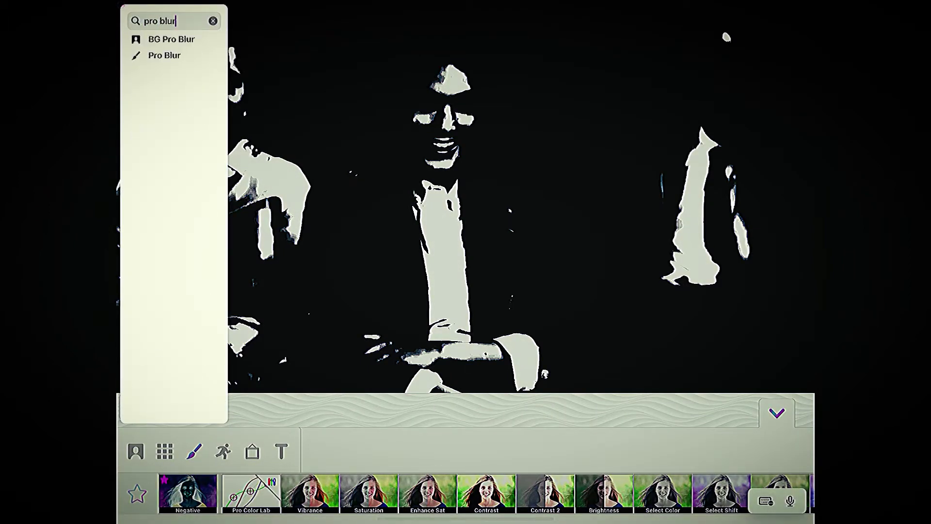
pyautogui.click(158, 56)
pyautogui.click(729, 447)
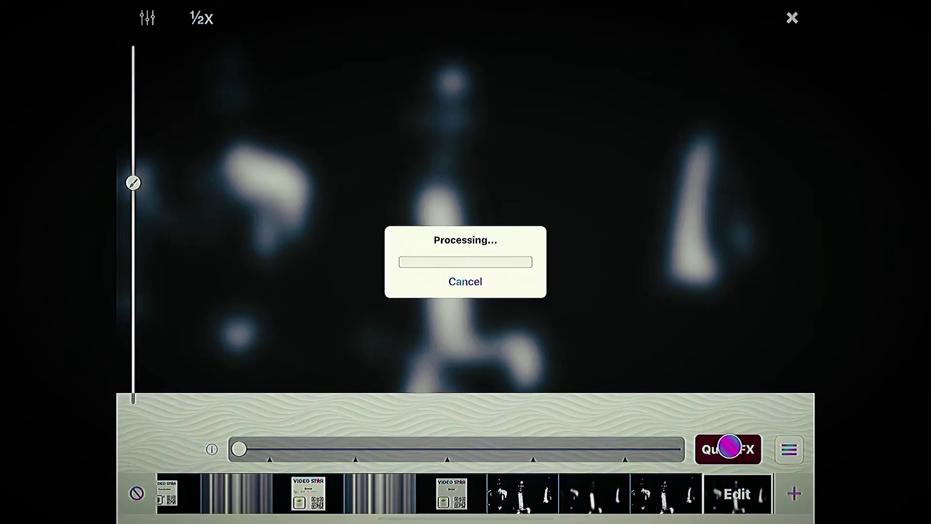
# Build a multi-layer edit with the original clip on layer 1 and the blurred clip blended on layer 2
pyautogui.click(536, 494)
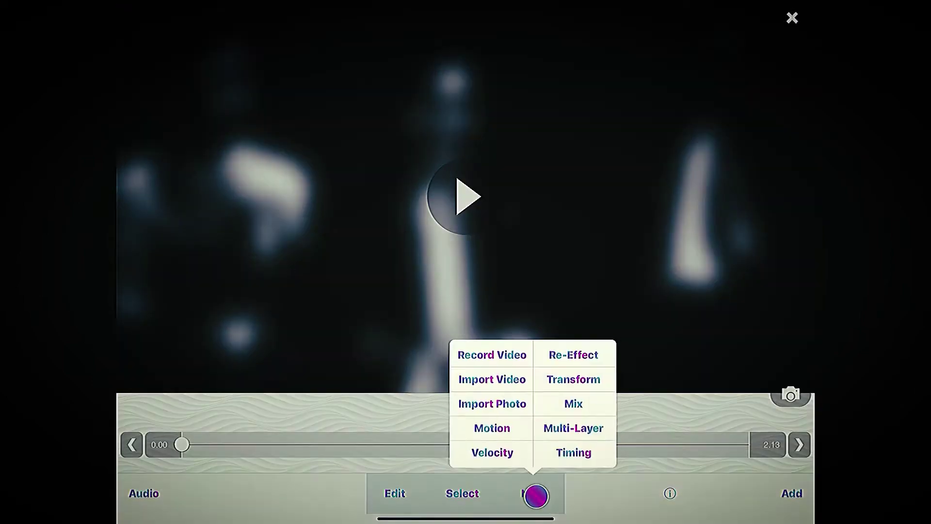
pyautogui.click(574, 426)
pyautogui.click(140, 170)
pyautogui.click(318, 255)
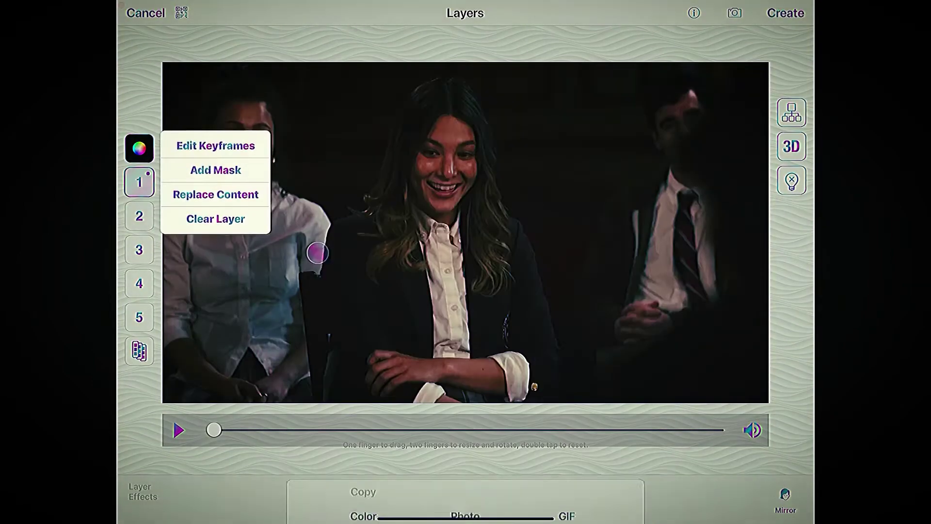
pyautogui.click(180, 321)
pyautogui.click(139, 215)
pyautogui.click(470, 253)
pyautogui.click(189, 340)
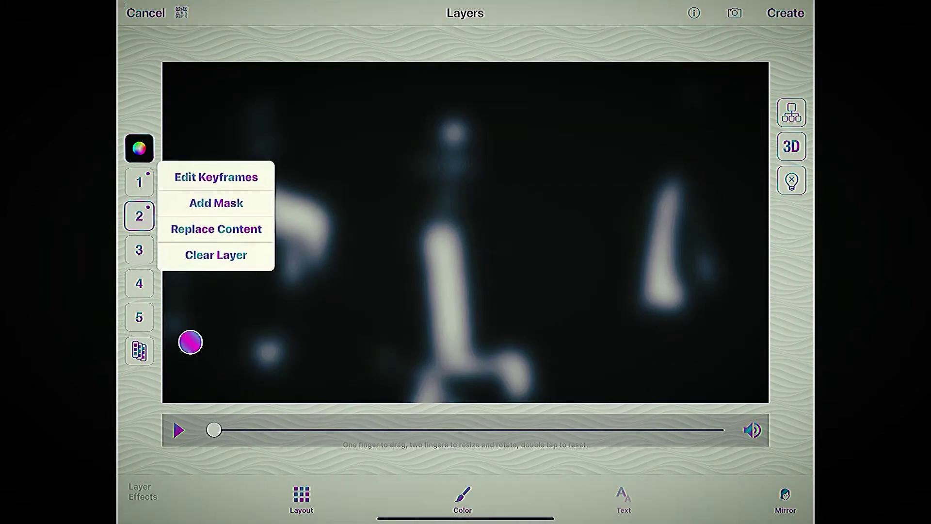
pyautogui.click(470, 495)
pyautogui.click(791, 453)
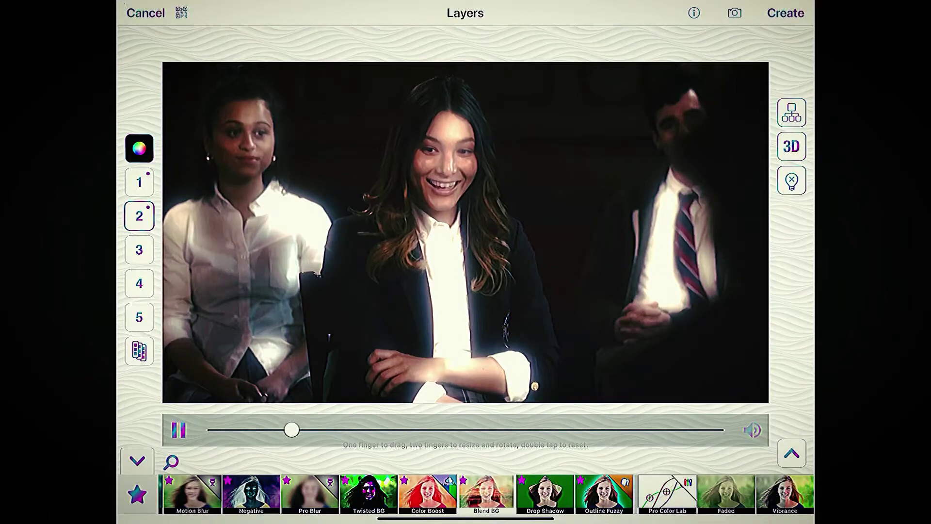
# Copy the blurred layer into layer 3 with a brighter glow blend, then render and accept it
pyautogui.click(139, 249)
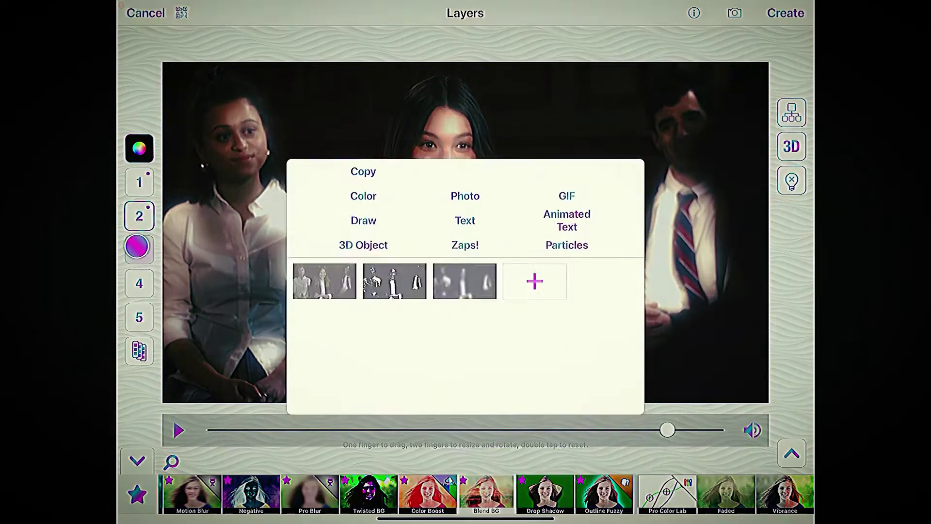
pyautogui.click(371, 141)
pyautogui.click(469, 281)
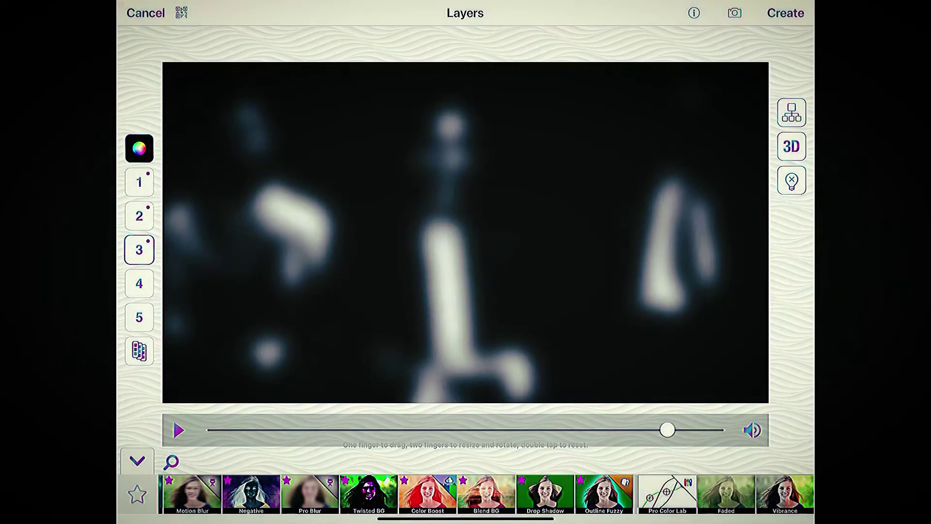
pyautogui.click(495, 492)
pyautogui.click(791, 453)
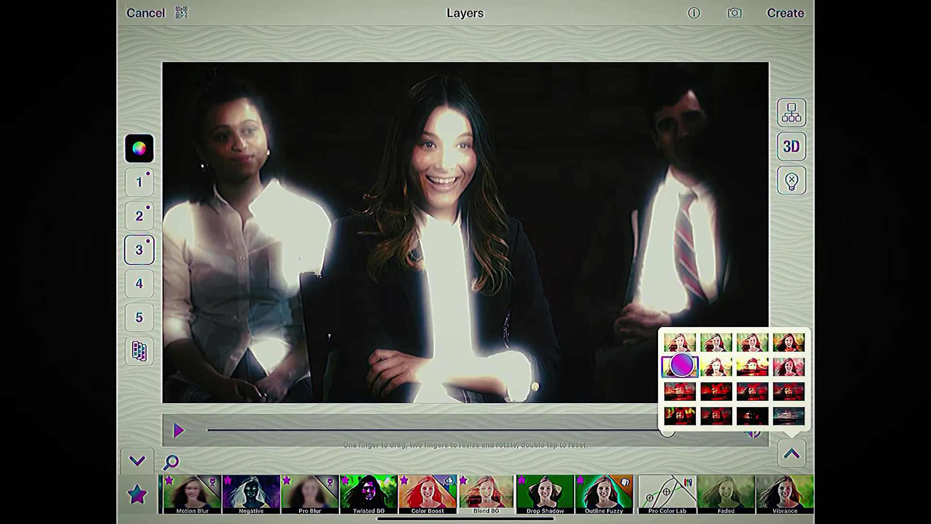
pyautogui.click(176, 422)
pyautogui.click(179, 429)
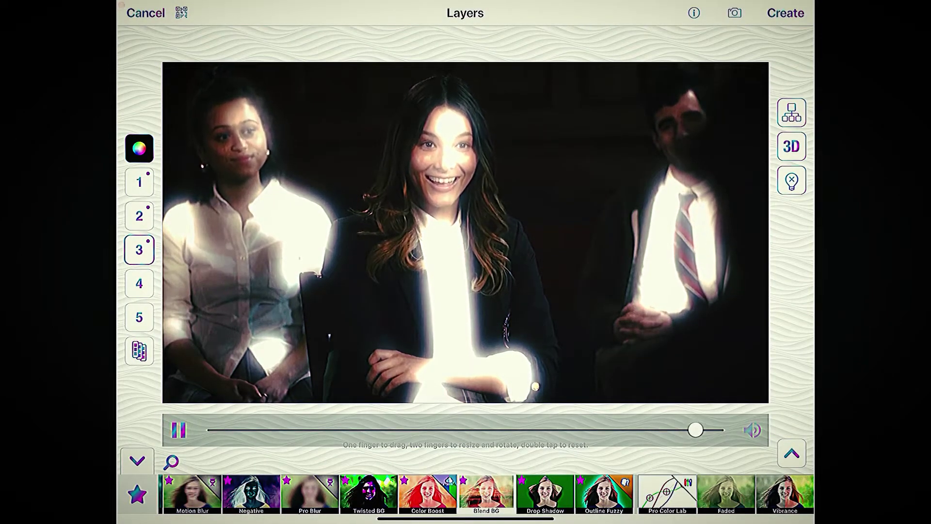
pyautogui.click(793, 17)
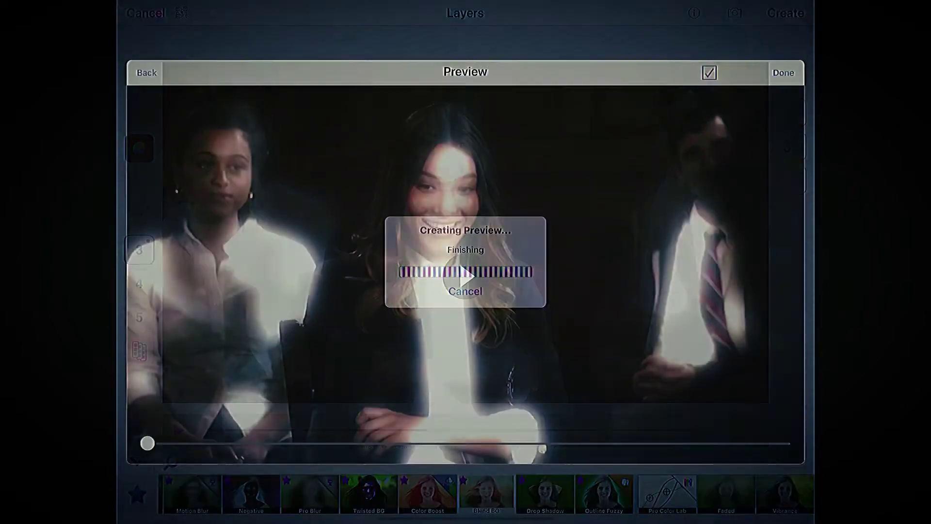
pyautogui.click(784, 74)
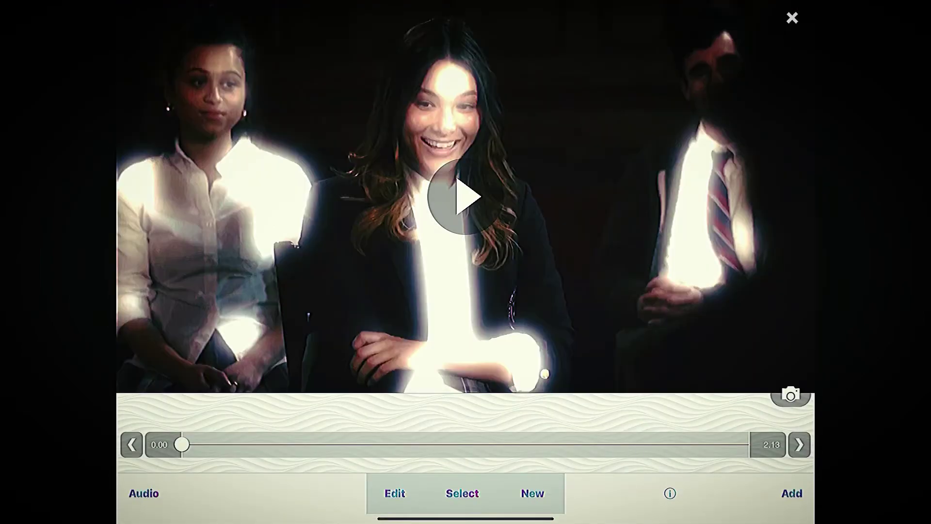
# Replay the glowing composite from the start, then open the Velocity Mapper speed curve
pyautogui.click(464, 196)
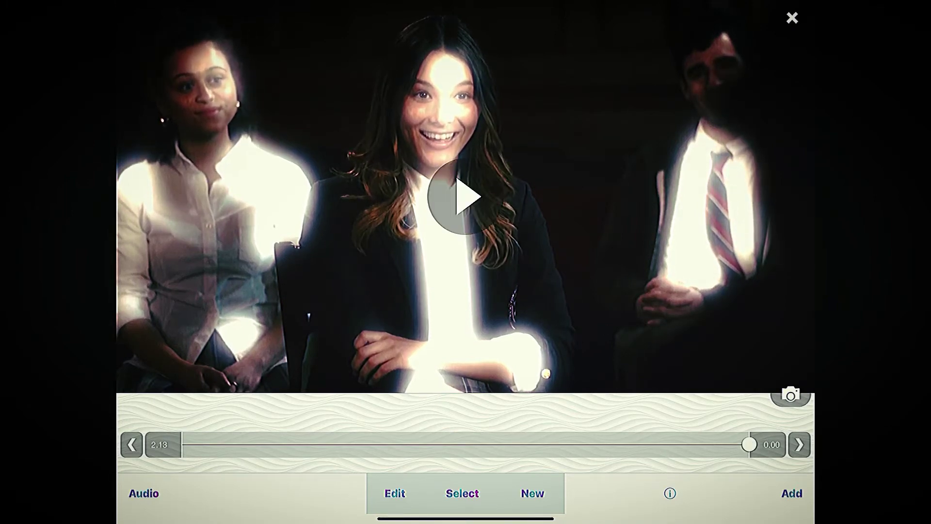
pyautogui.click(464, 197)
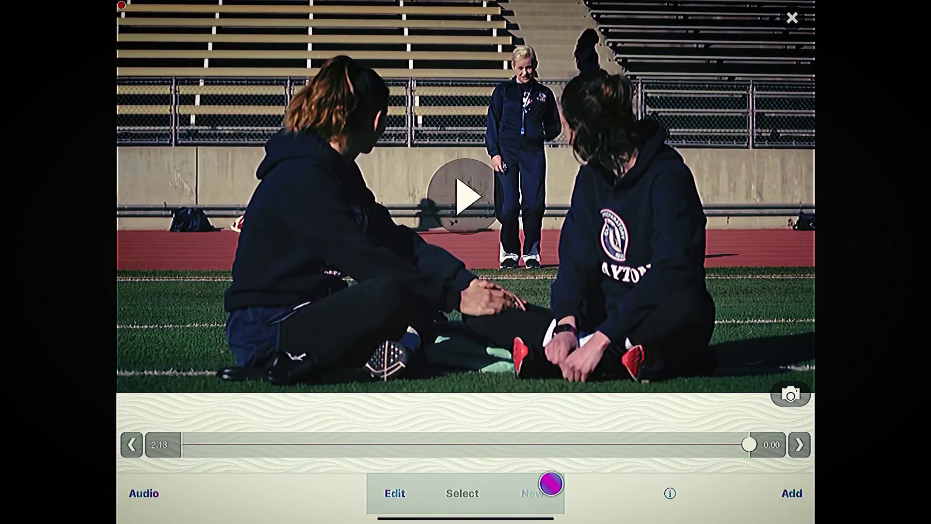
pyautogui.click(551, 483)
# Apply a Velocity speed pass to the stadium clip with Better Mixtor interpolation and play the rendered preview
pyautogui.click(493, 451)
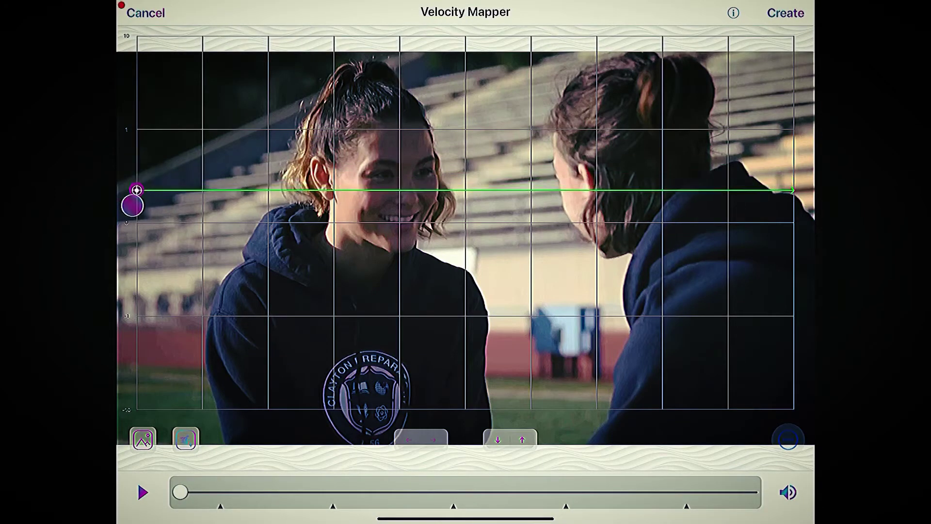
pyautogui.click(143, 492)
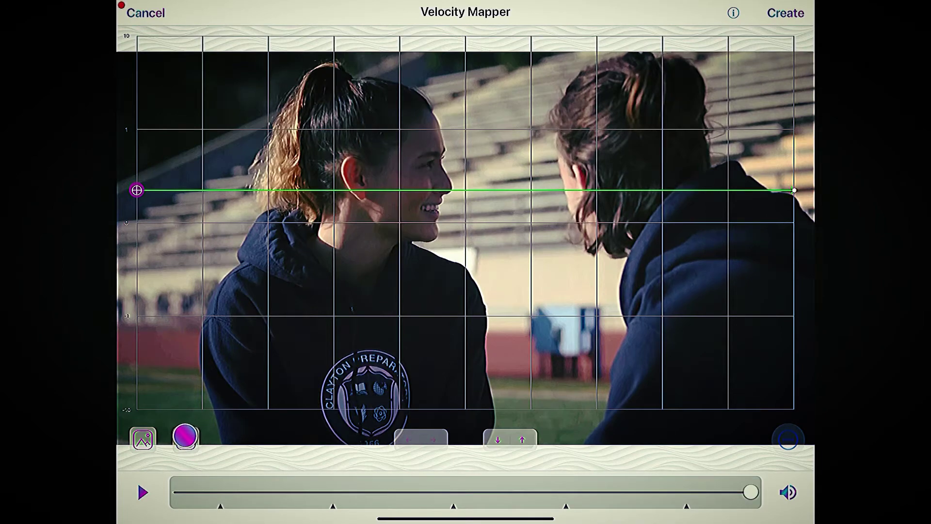
pyautogui.click(185, 437)
pyautogui.click(168, 404)
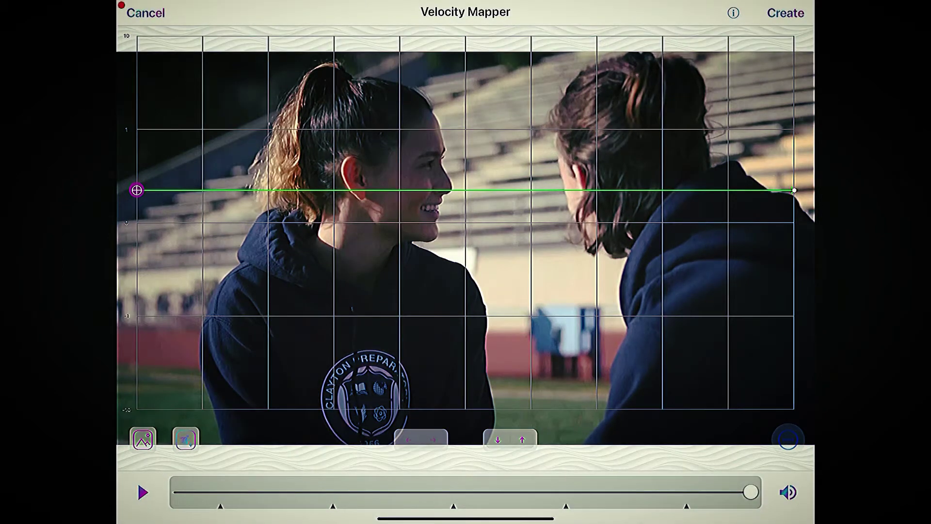
pyautogui.click(786, 18)
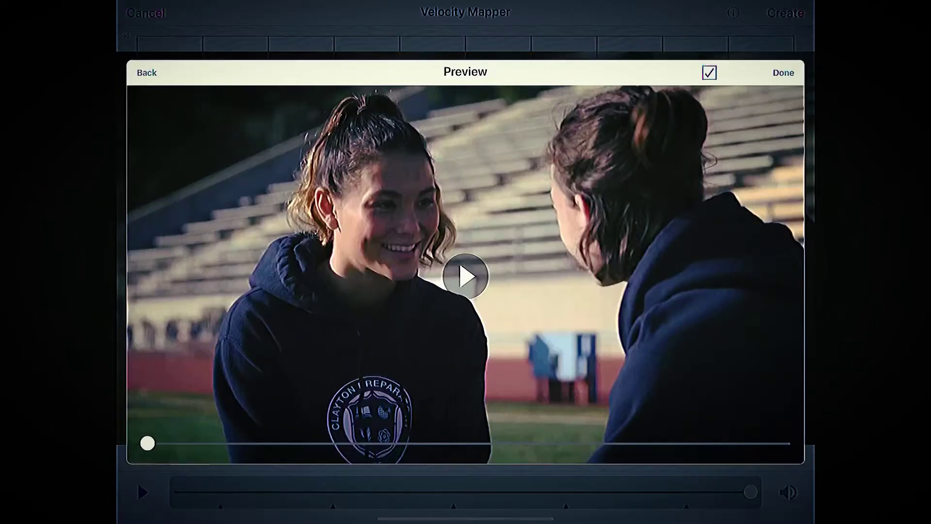
pyautogui.click(687, 305)
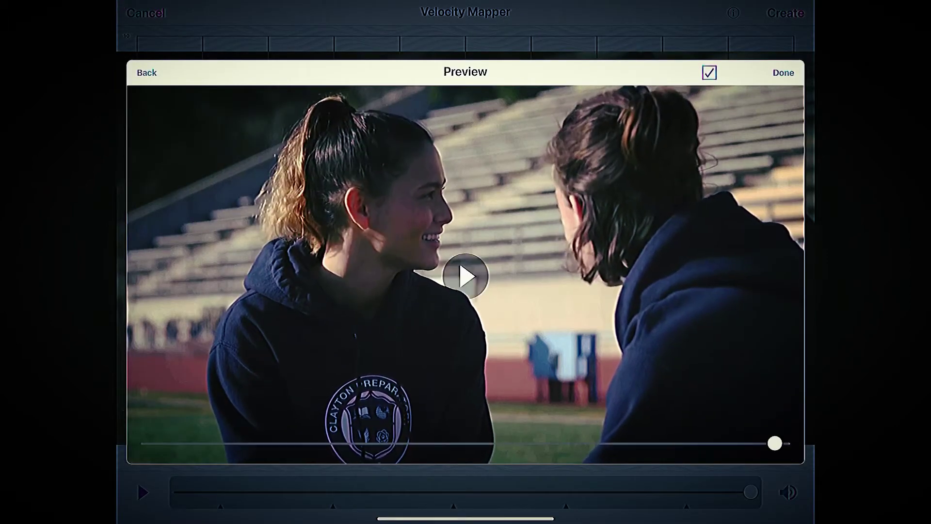
pyautogui.click(729, 386)
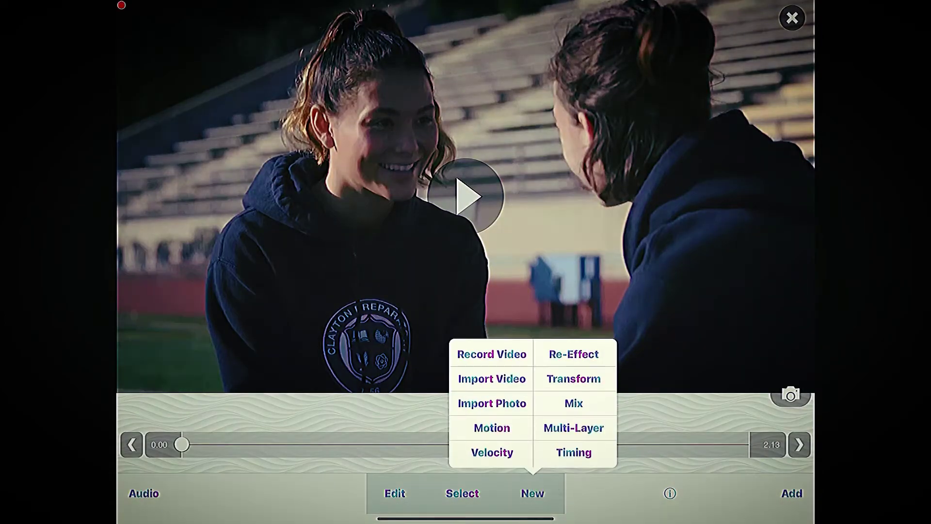
# Reopen the speed curve, play the clip along it, and render a new speed preview
pyautogui.click(493, 451)
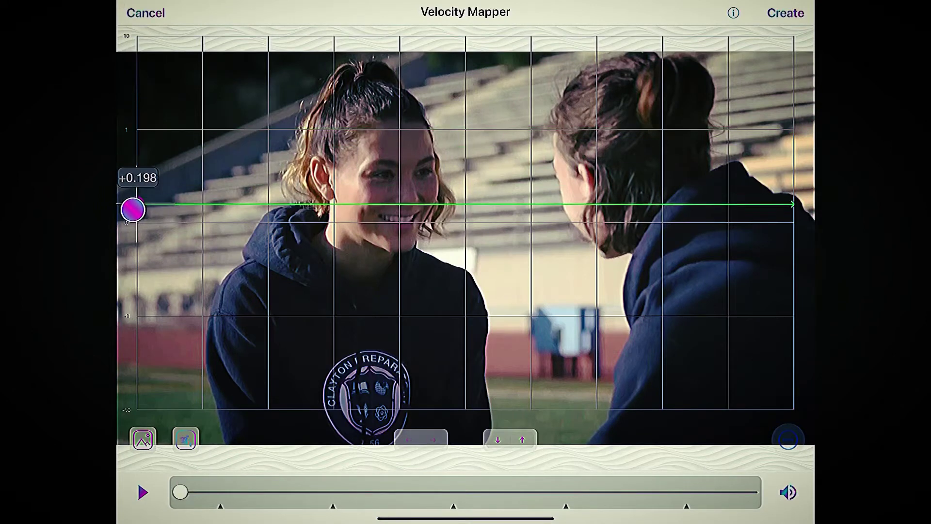
pyautogui.click(142, 492)
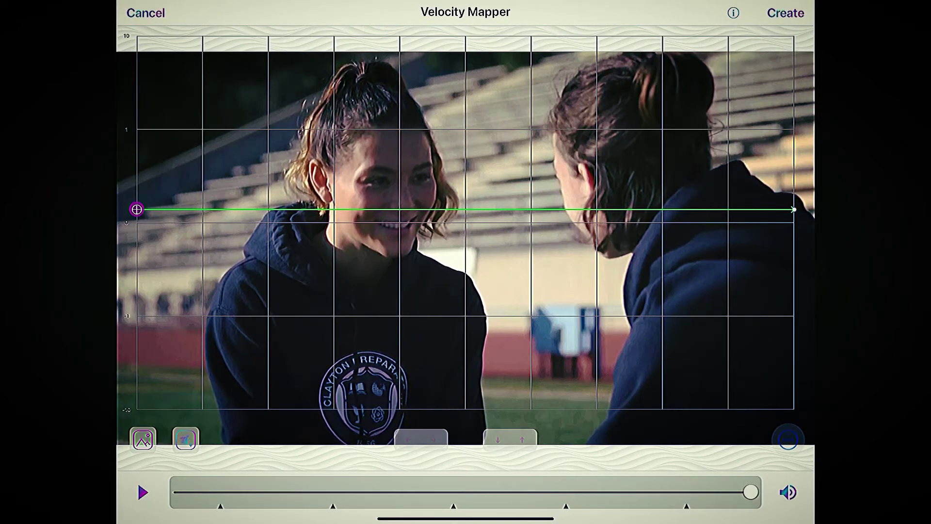
pyautogui.click(786, 19)
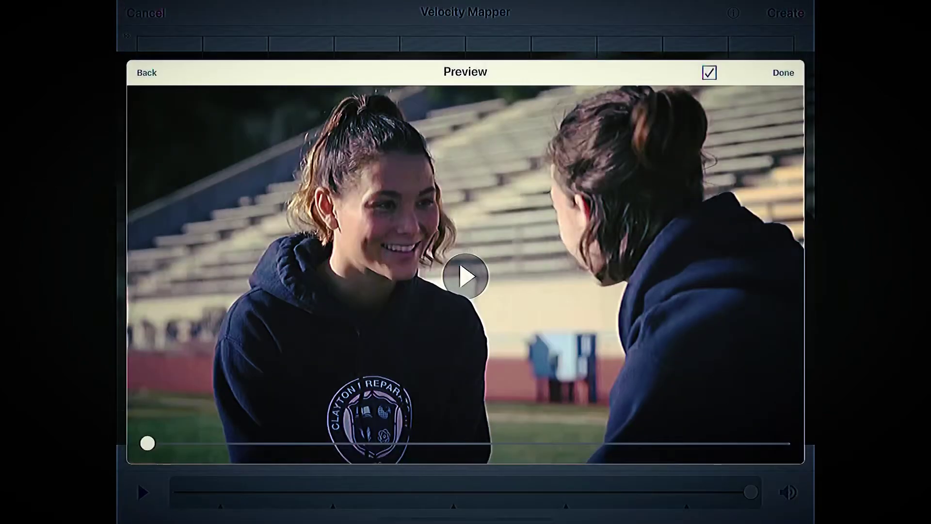
pyautogui.click(701, 350)
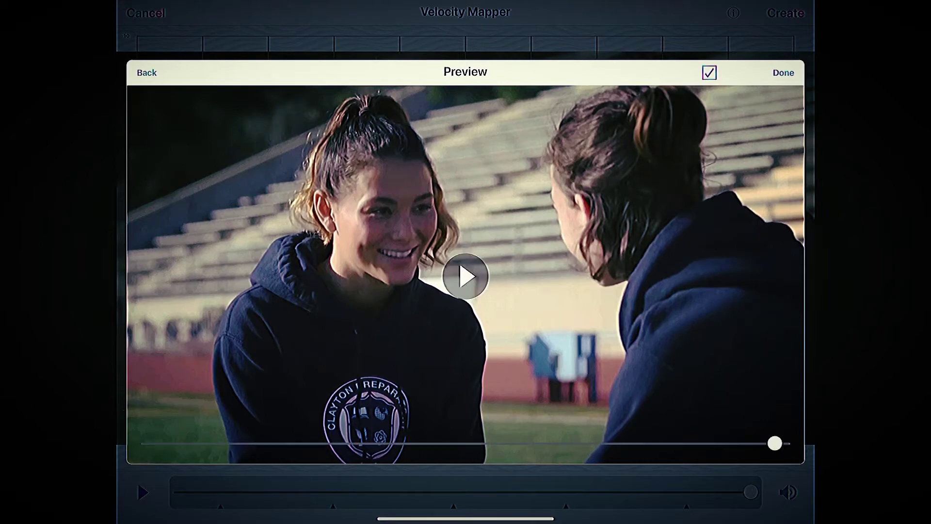
pyautogui.click(745, 371)
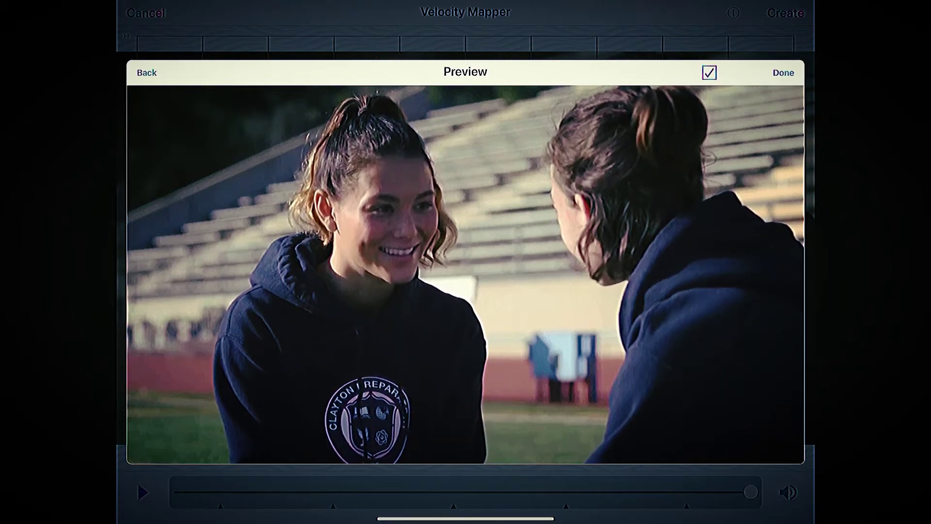
# Accept the speed change, replay the clip from the start, and bring up the new-edit list
pyautogui.click(786, 70)
pyautogui.click(727, 289)
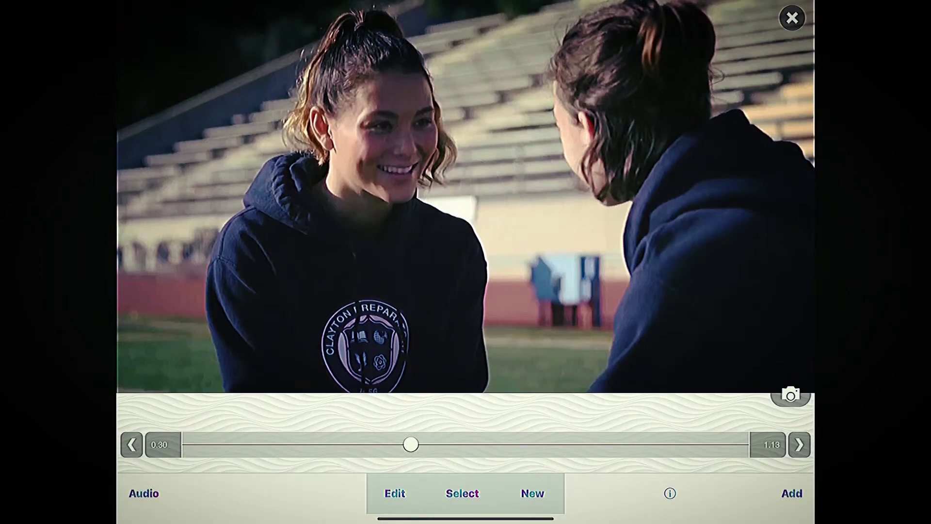
pyautogui.click(742, 351)
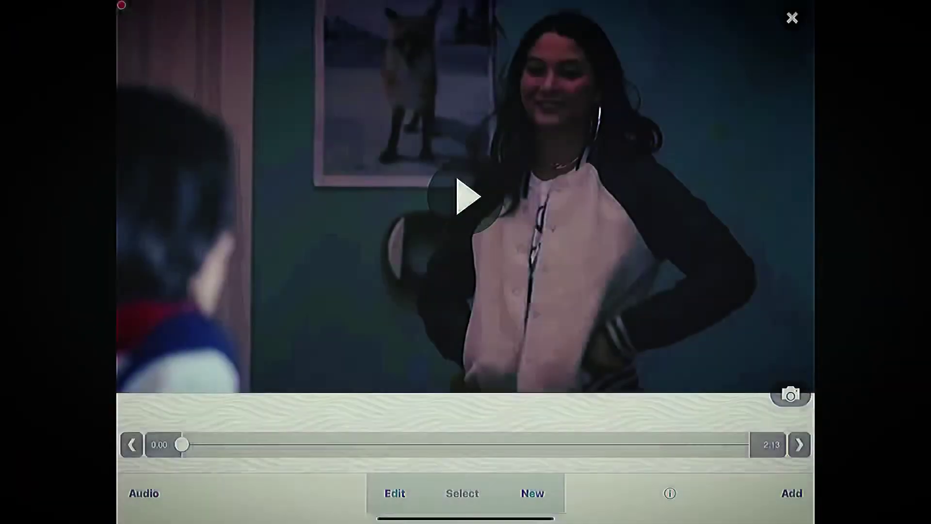
pyautogui.click(538, 491)
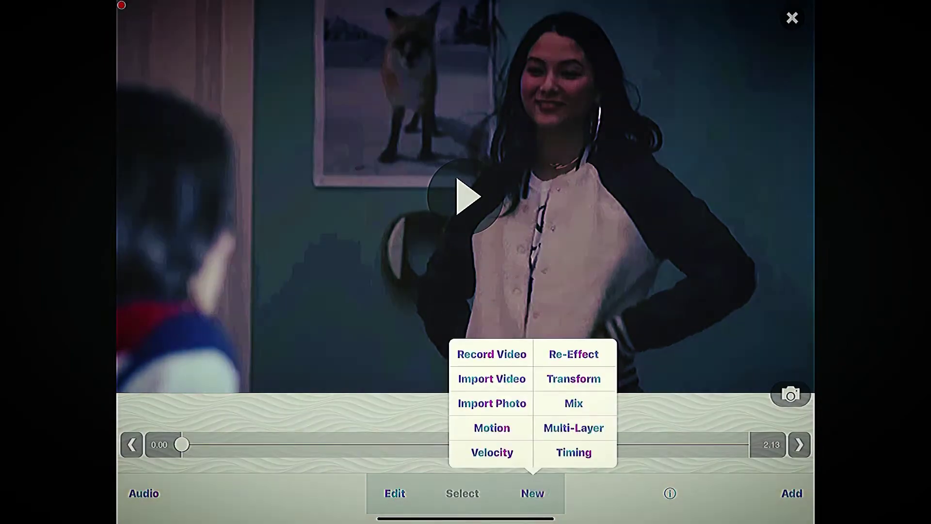
# Start a Multi-Layer edit with the video on layer 1 over a black background, then open layer 1's keyframes
pyautogui.click(594, 428)
pyautogui.click(139, 182)
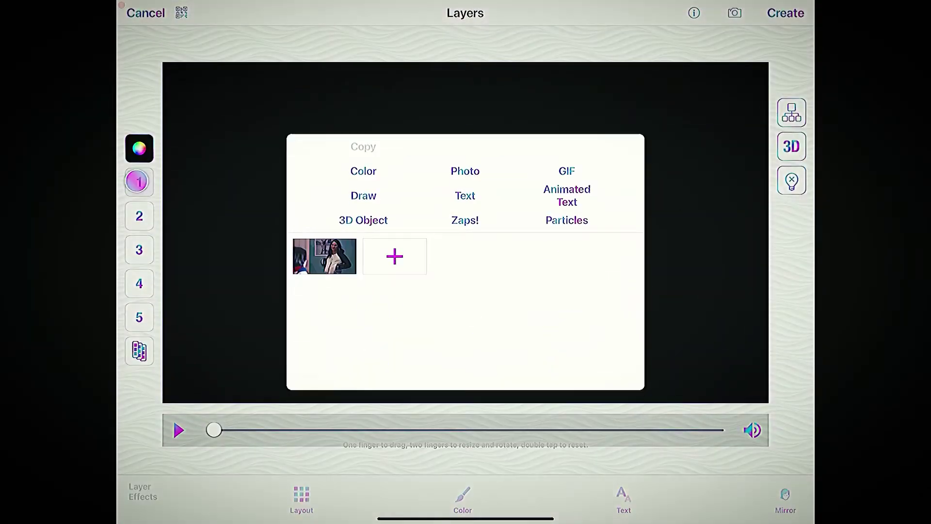
pyautogui.click(323, 273)
pyautogui.click(139, 149)
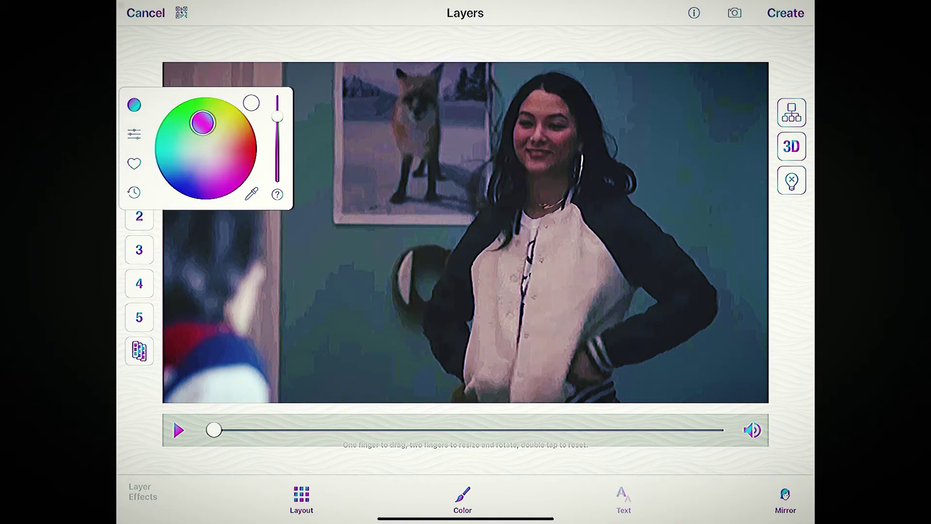
pyautogui.moveTo(277, 116); pyautogui.dragTo(276, 182)
pyautogui.click(194, 279)
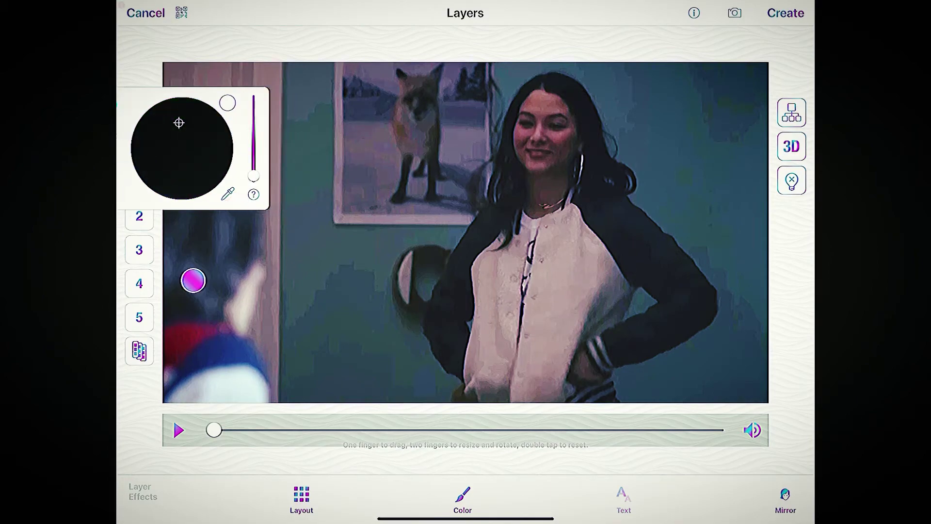
pyautogui.click(140, 182)
pyautogui.click(213, 145)
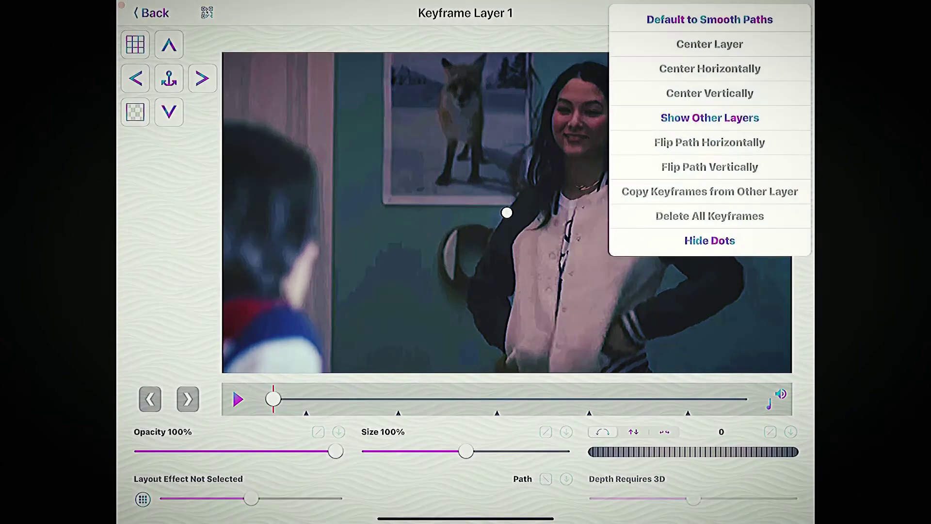
# Keyframe layer 1's opacity to 1% at the start with an eased curve, then play to check the fade
pyautogui.click(755, 117)
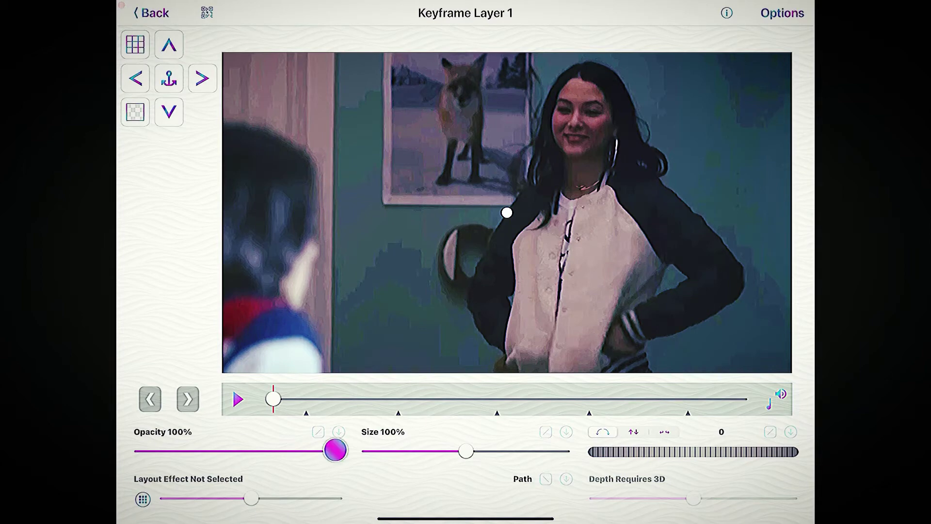
pyautogui.moveTo(335, 450)
pyautogui.mouseDown()
pyautogui.moveTo(142, 454)
pyautogui.moveTo(352, 465)
pyautogui.mouseUp()
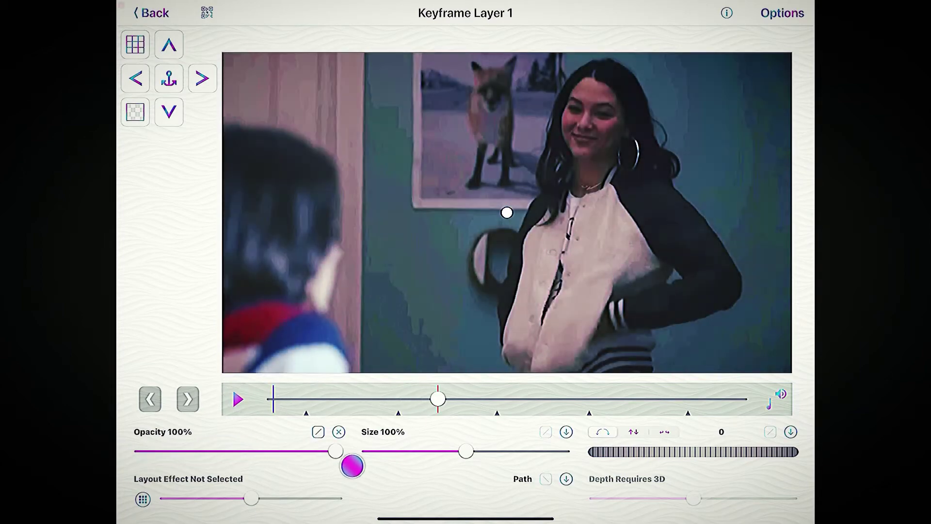
pyautogui.click(318, 432)
pyautogui.click(340, 355)
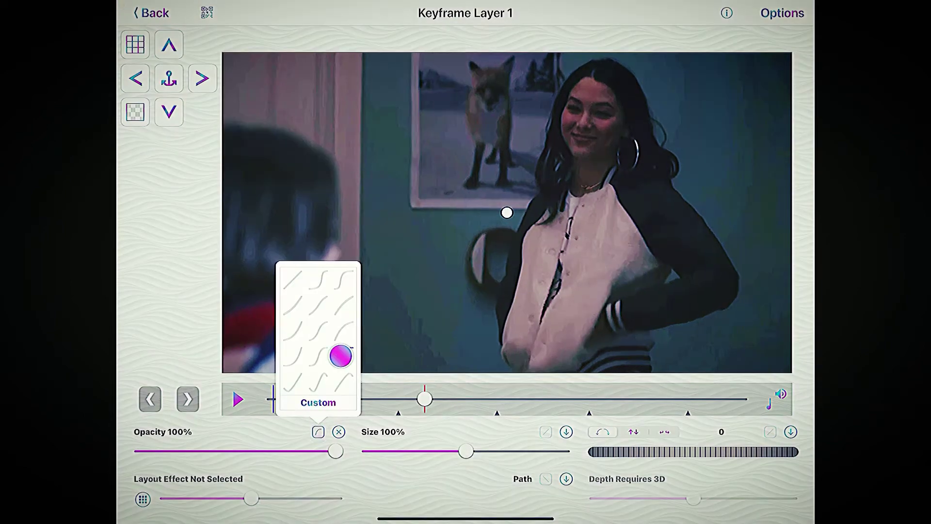
pyautogui.click(750, 321)
pyautogui.click(506, 212)
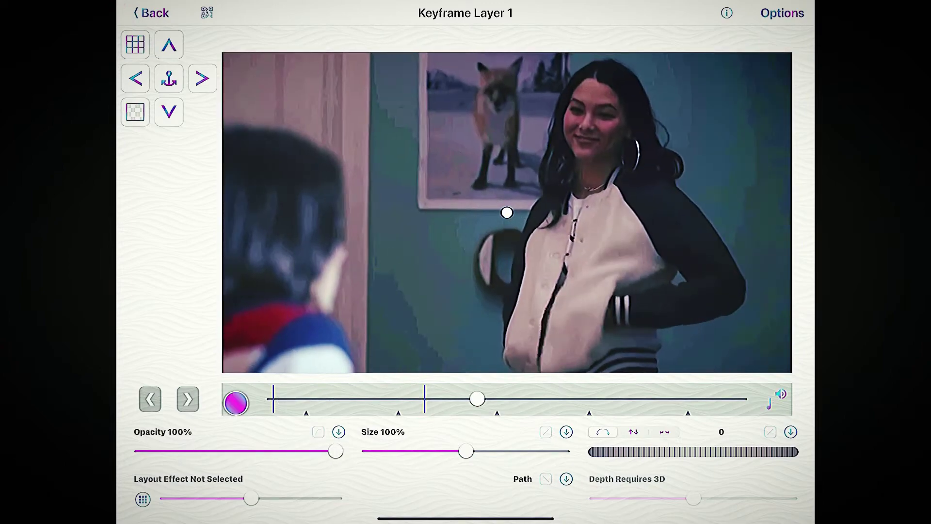
# Render the layered clip, return to the editor, and bring up the new-edit list
pyautogui.click(131, 20)
pyautogui.click(790, 18)
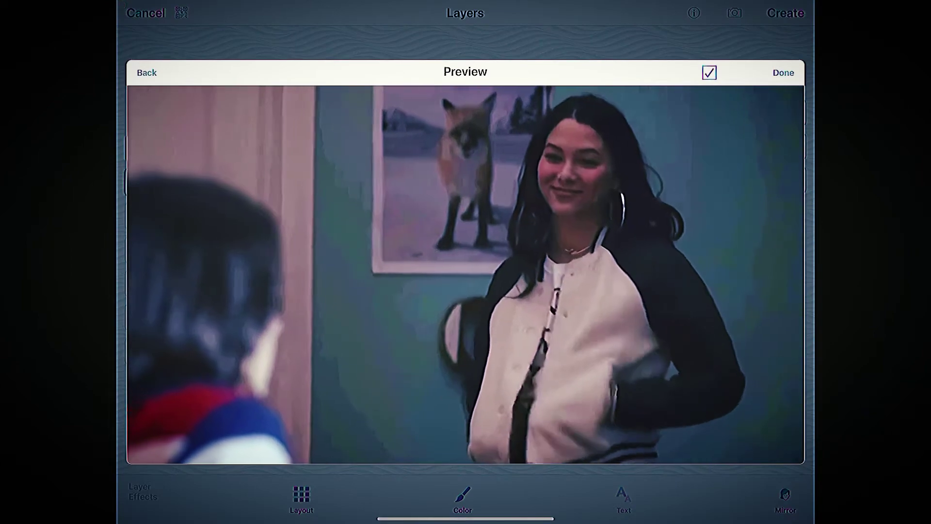
pyautogui.click(784, 72)
pyautogui.click(541, 498)
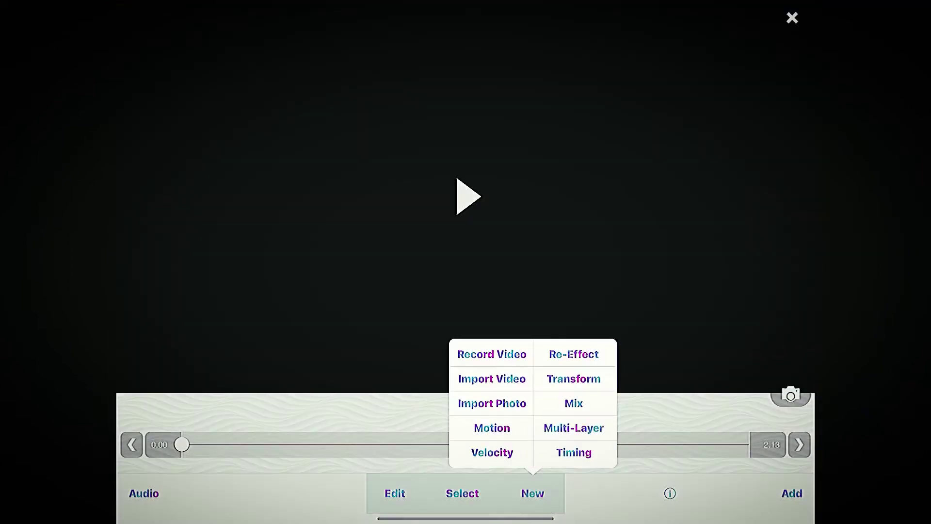
# Apply the Reverse motion effect to the varsity-jacket clip and save it
pyautogui.click(492, 427)
pyautogui.click(308, 447)
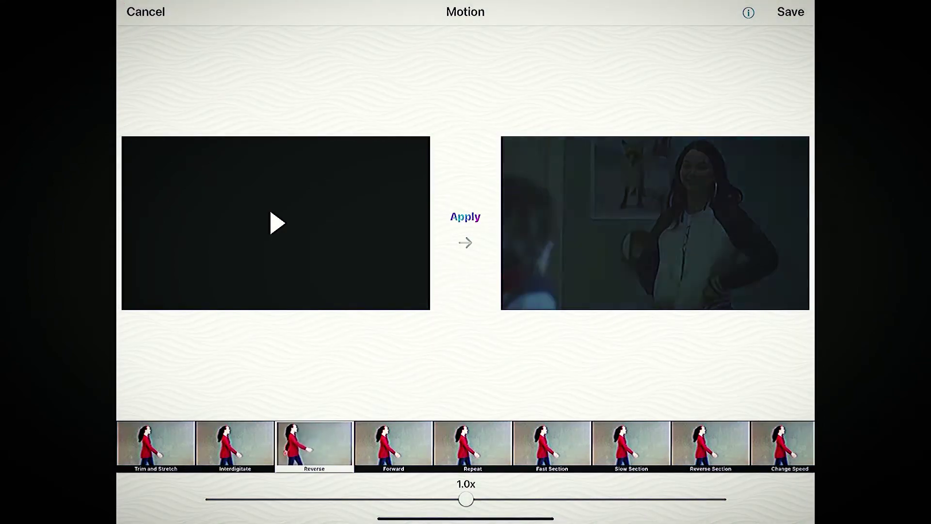
pyautogui.click(791, 11)
# In the Clip Mixer, pick Burns from Time Shifting Transitions and expand its settings
pyautogui.click(549, 499)
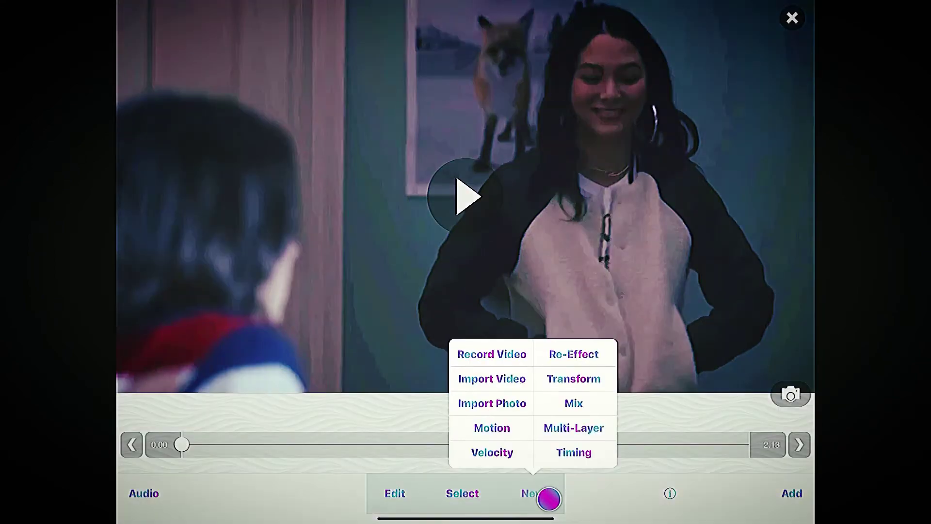
pyautogui.click(590, 403)
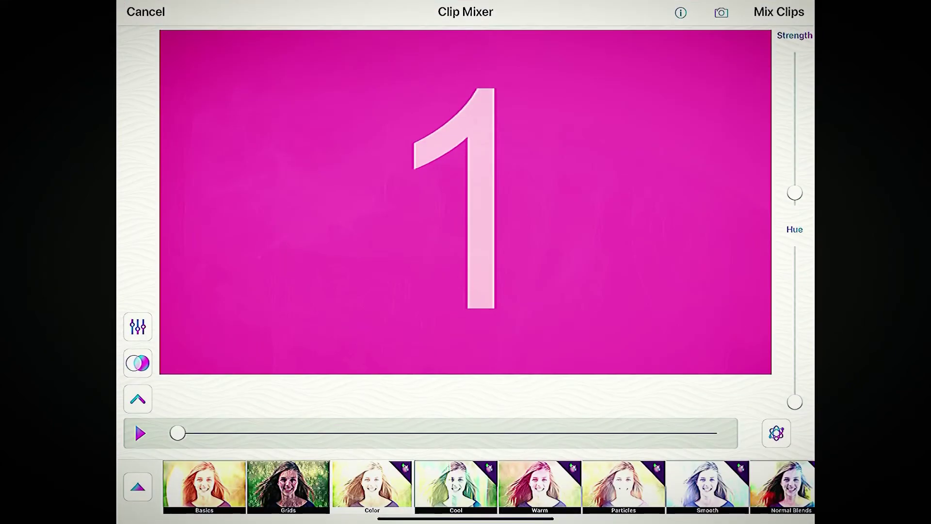
pyautogui.click(139, 490)
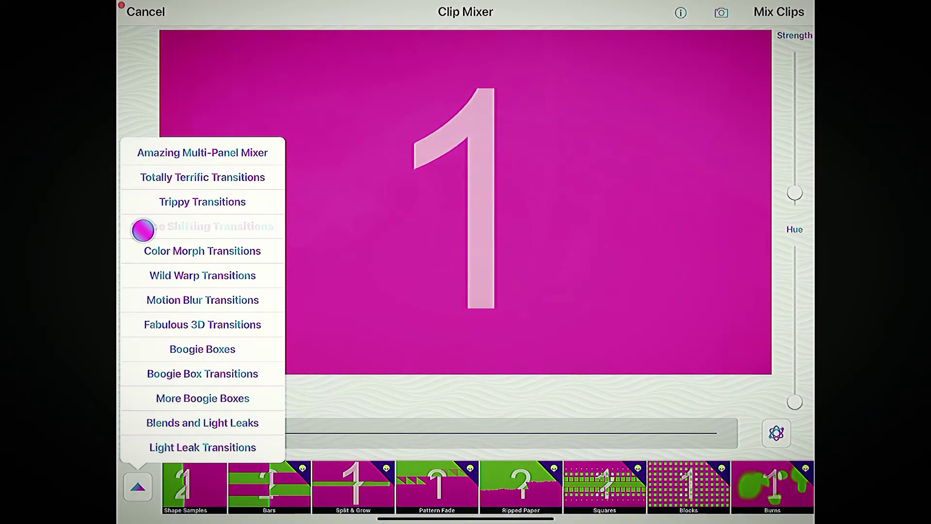
pyautogui.click(143, 230)
pyautogui.click(759, 487)
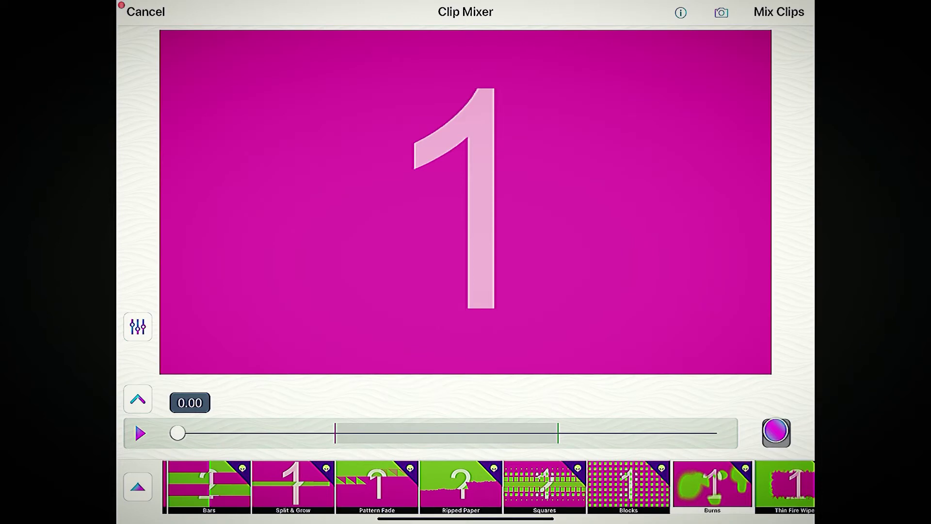
pyautogui.click(775, 431)
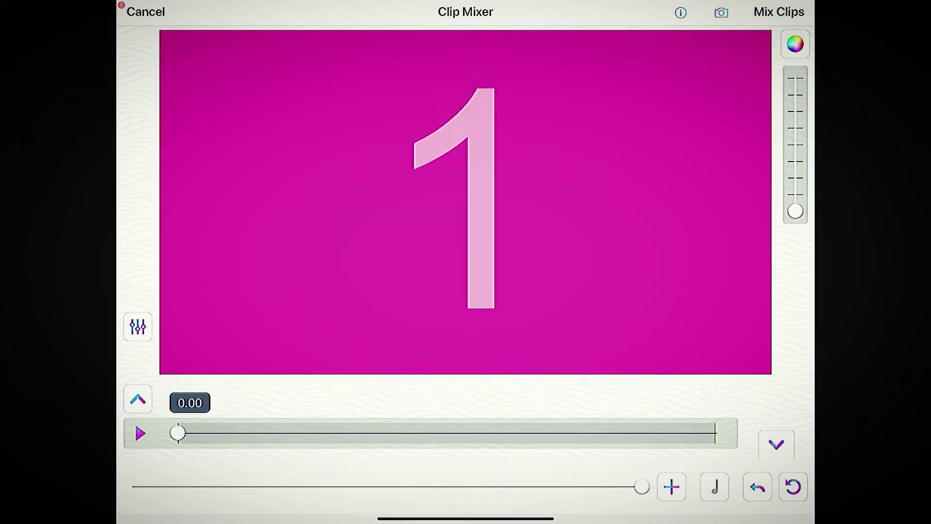
# Set the mix's clip 1 to the scene with the girl and play the mix
pyautogui.click(670, 486)
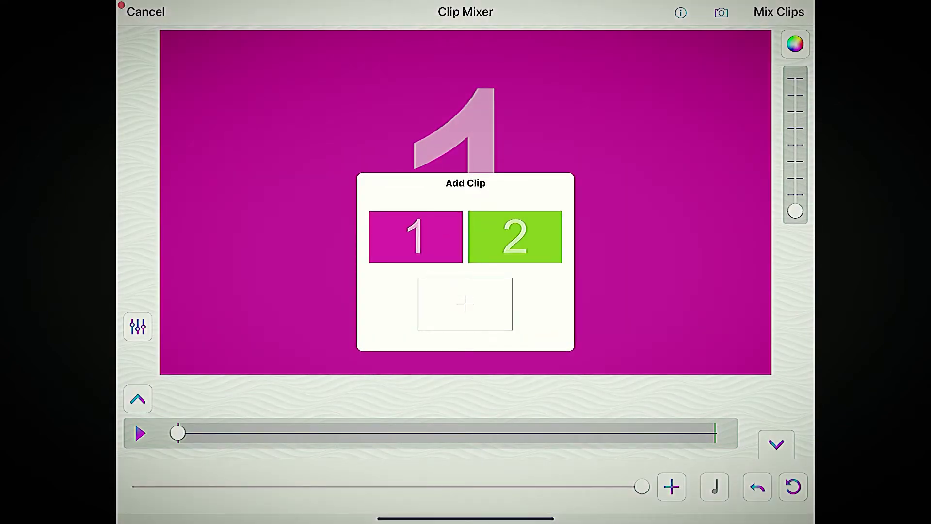
pyautogui.click(416, 237)
pyautogui.click(555, 254)
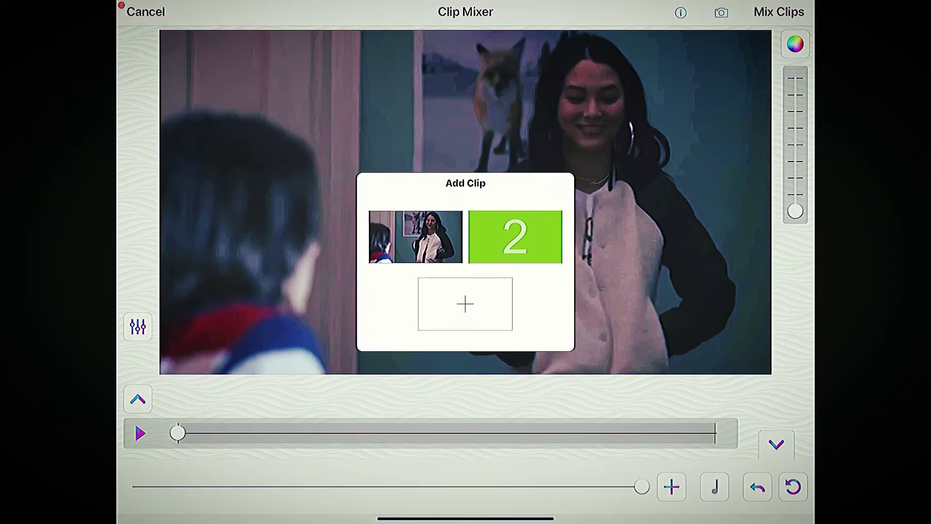
pyautogui.click(173, 373)
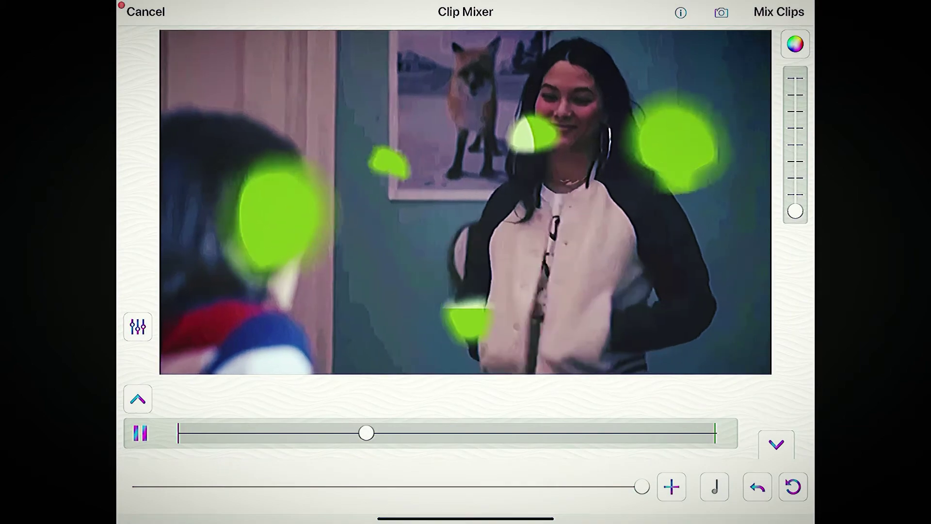
# Set clip 2 to solid black, play the Burns transition, and render the mixed preview
pyautogui.click(467, 269)
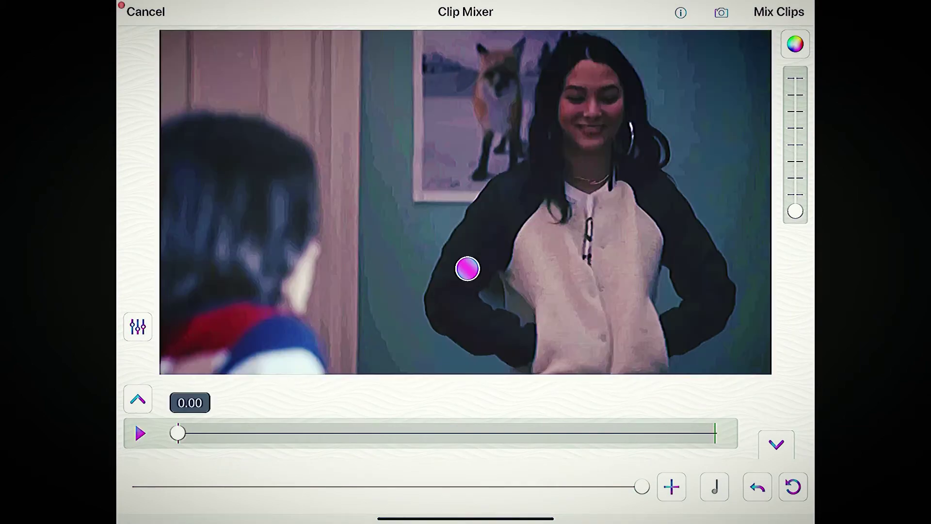
pyautogui.click(522, 240)
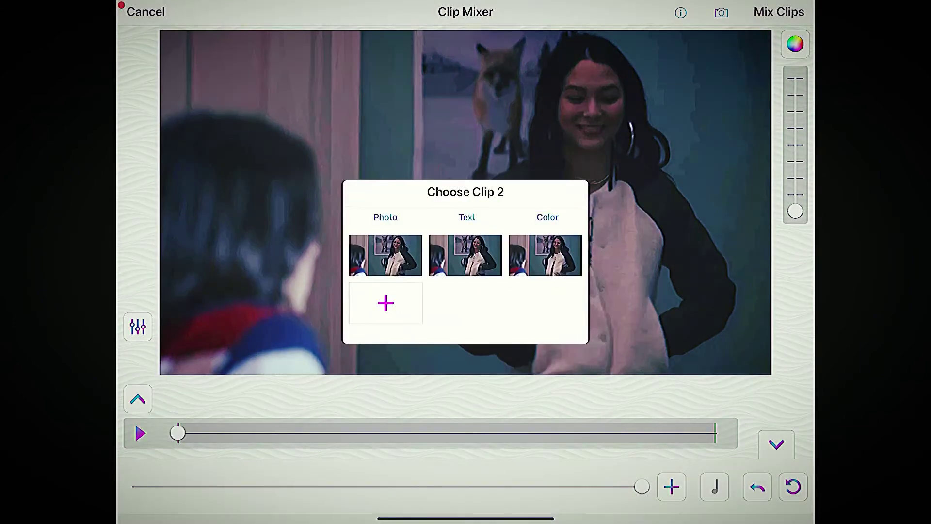
pyautogui.click(550, 216)
pyautogui.click(807, 471)
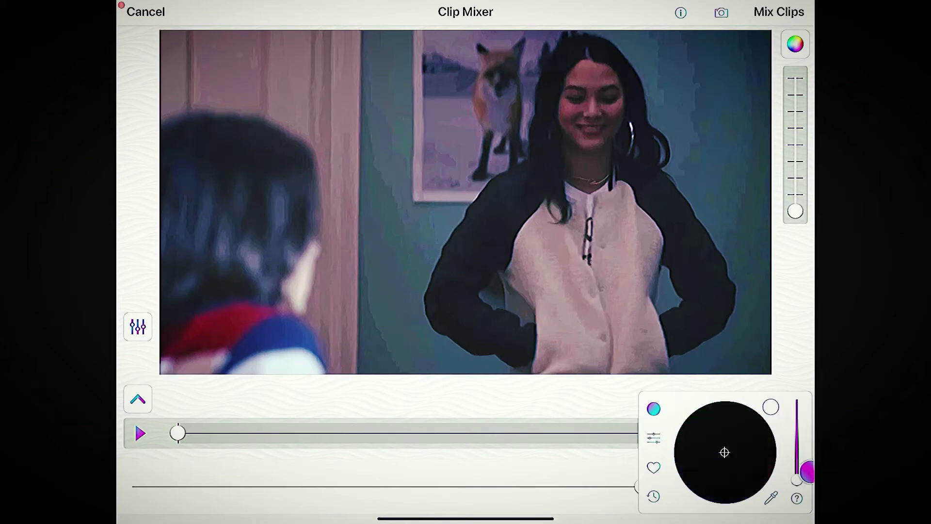
pyautogui.click(721, 281)
pyautogui.click(140, 433)
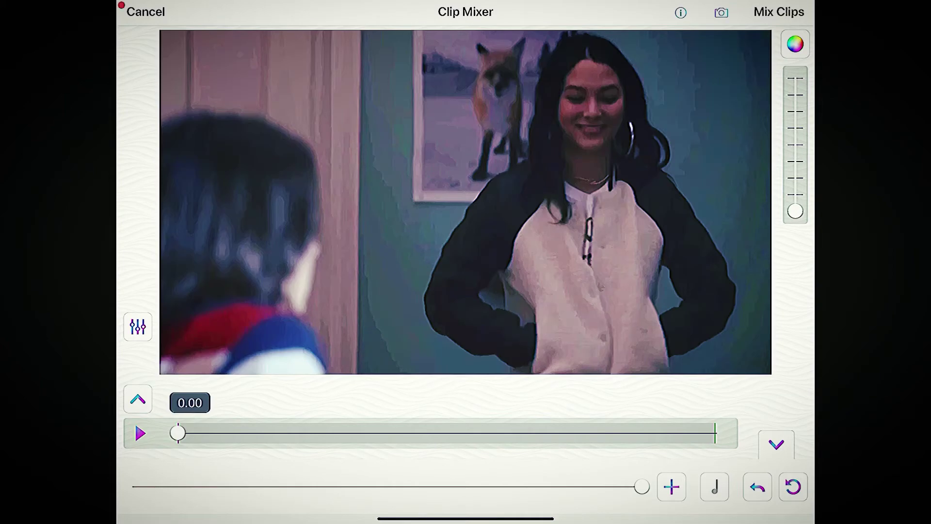
pyautogui.click(786, 13)
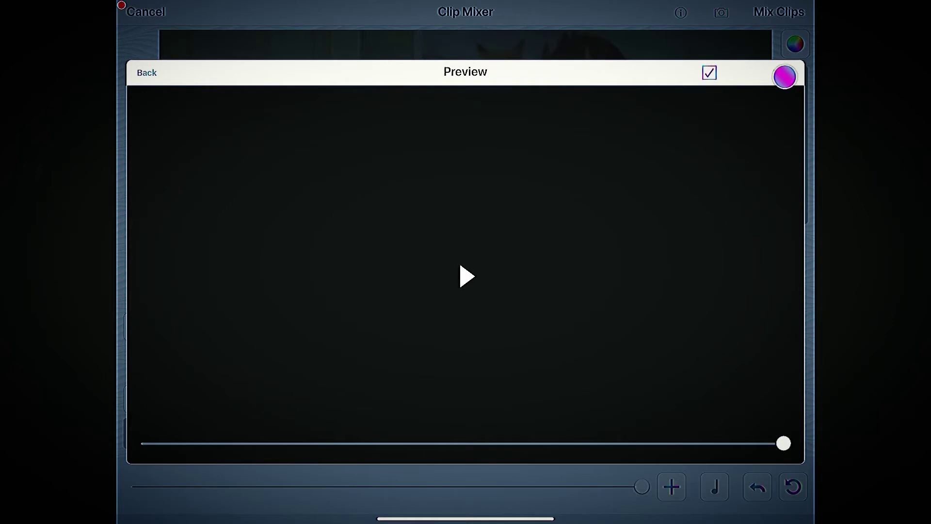
# Close the mix preview and save a Reverse motion pass on the clip
pyautogui.click(784, 76)
pyautogui.click(534, 495)
pyautogui.click(493, 426)
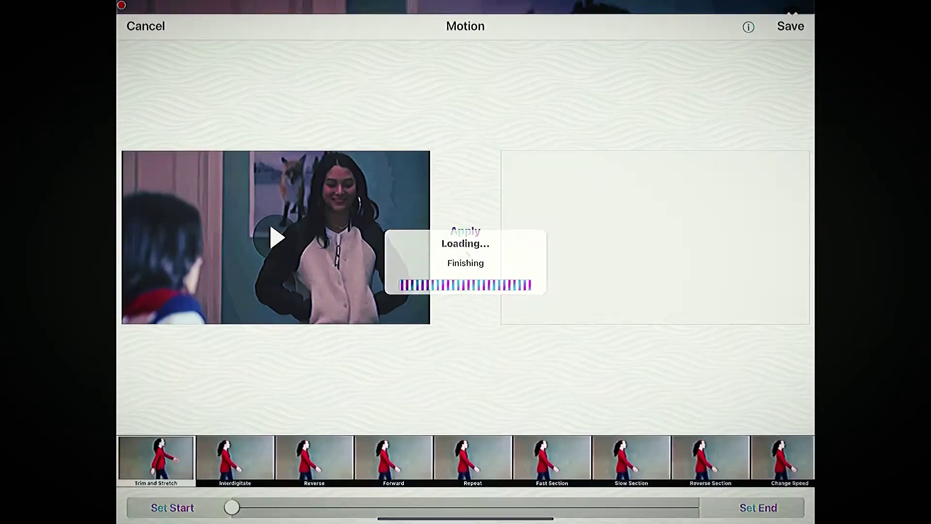
pyautogui.click(315, 443)
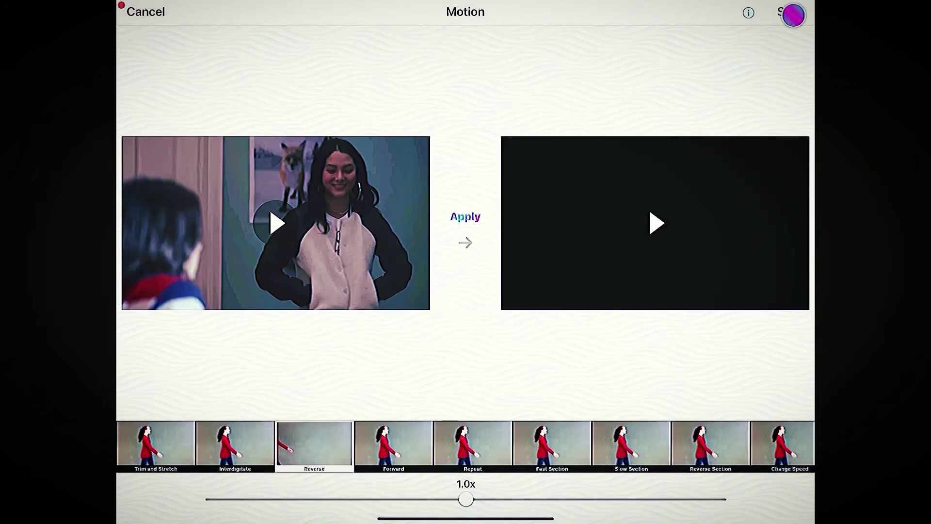
pyautogui.click(793, 15)
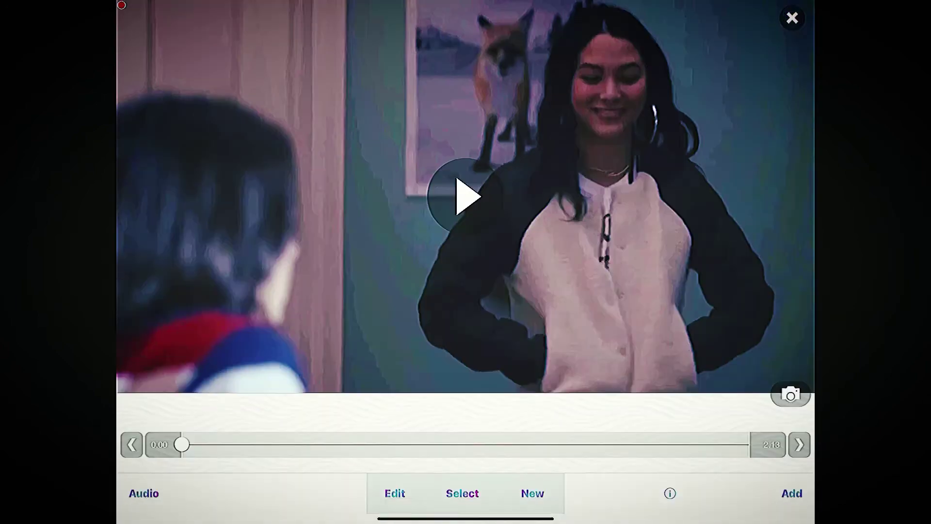
# Play the clip back in the main editor a few times to review the effect
pyautogui.click(727, 211)
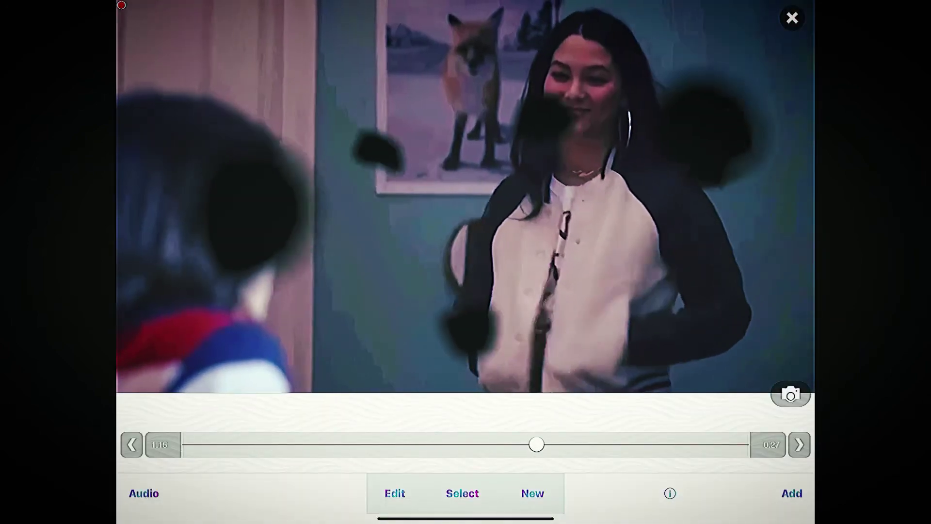
pyautogui.click(742, 218)
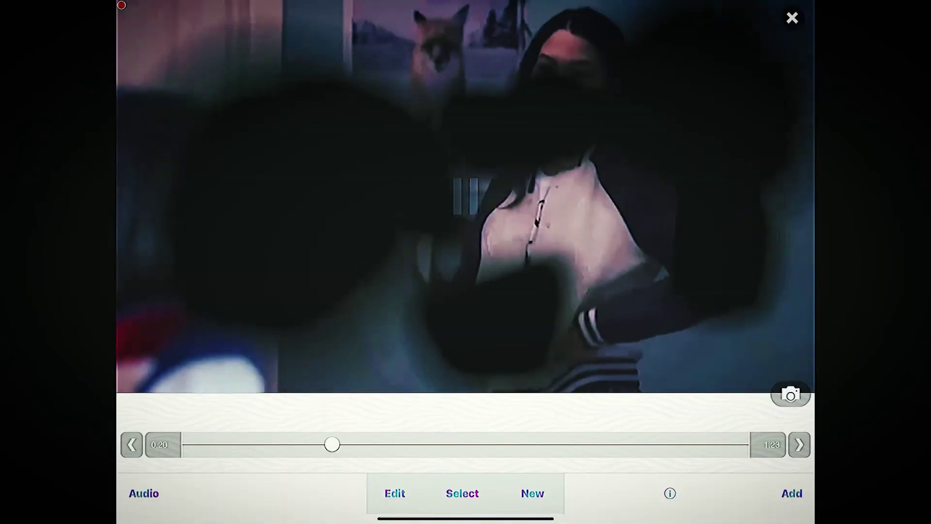
pyautogui.click(735, 222)
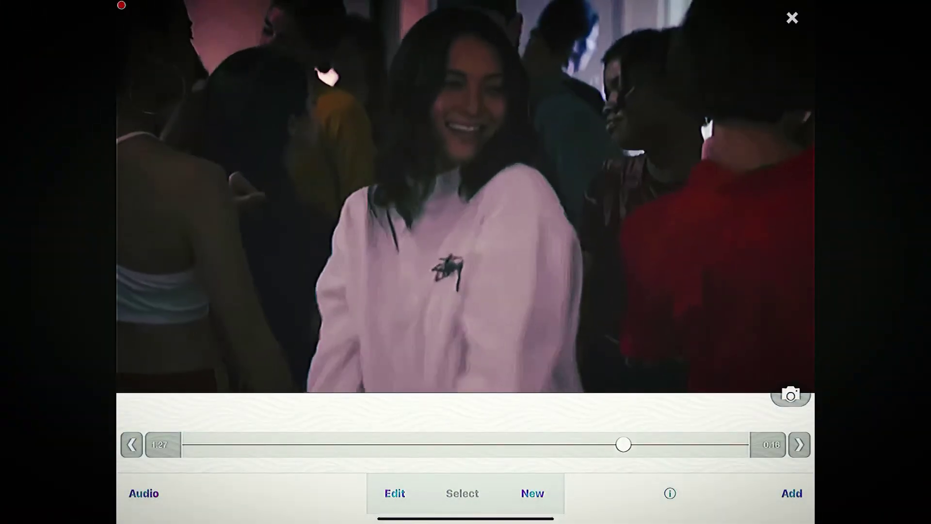
# Re-Effect the party clip with Pro Blur over the whole frame and process it
pyautogui.click(532, 493)
pyautogui.click(571, 353)
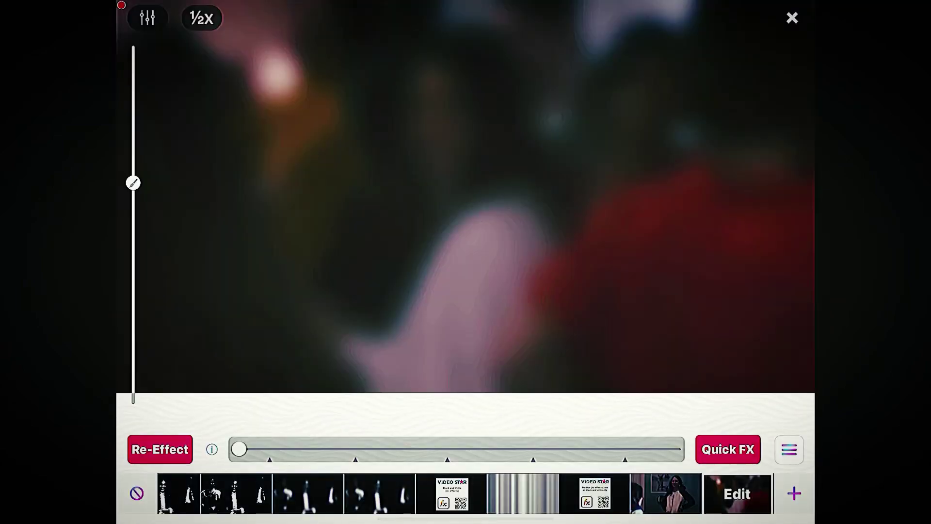
pyautogui.click(794, 493)
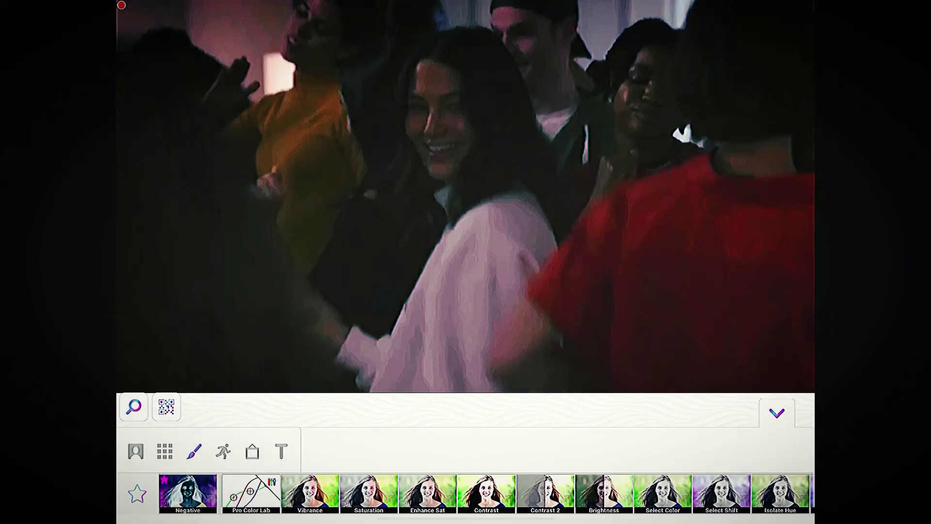
pyautogui.click(131, 407)
pyautogui.write('pro blur')
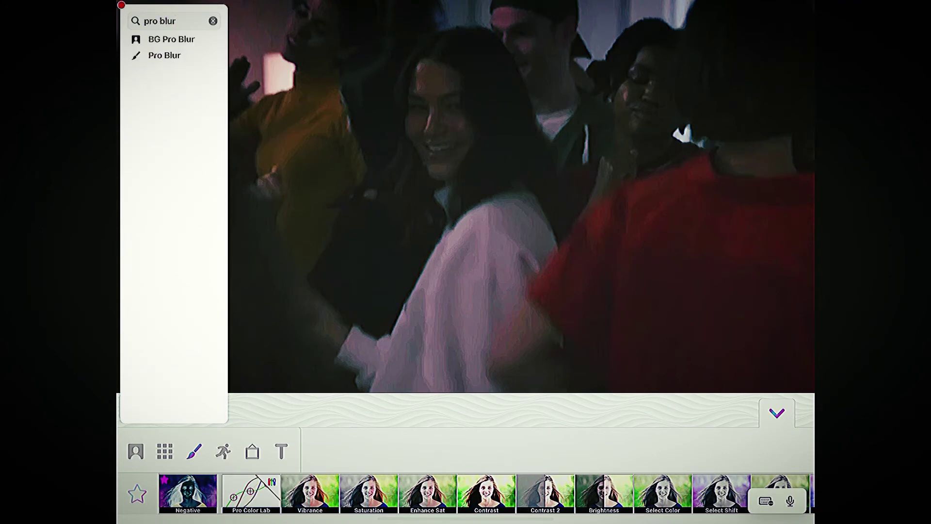
pyautogui.click(157, 54)
pyautogui.click(299, 129)
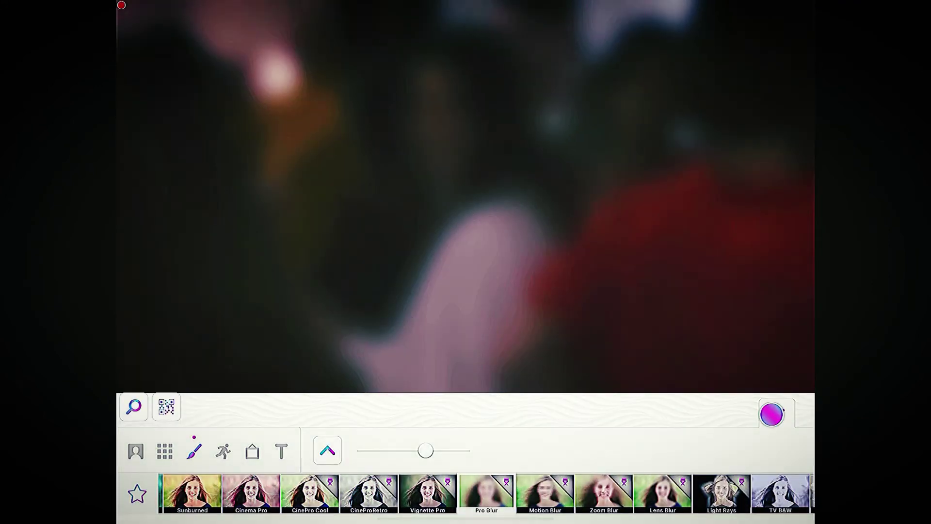
pyautogui.click(772, 415)
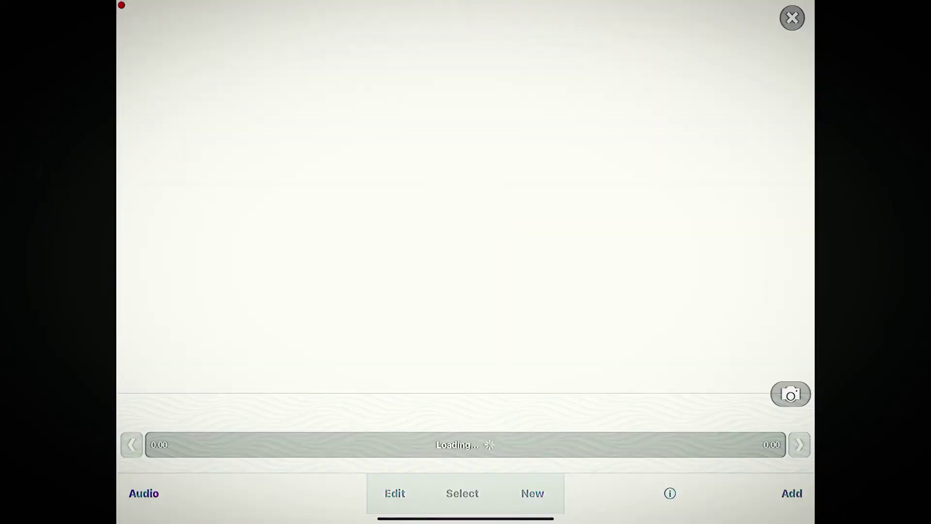
# Start a Multi-Layer edit with the original party clip on layer 1 and the blurred clip on layer 2
pyautogui.click(545, 492)
pyautogui.click(588, 430)
pyautogui.click(139, 182)
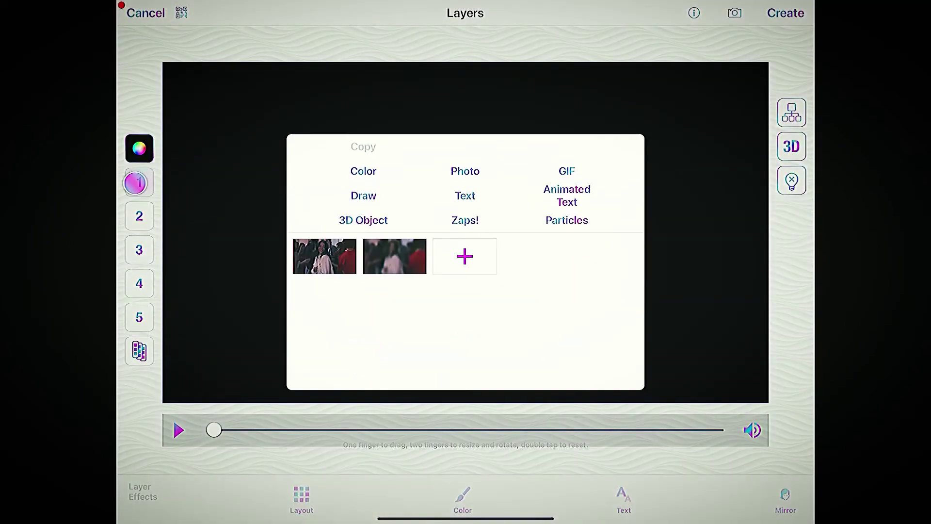
pyautogui.click(323, 256)
pyautogui.click(136, 216)
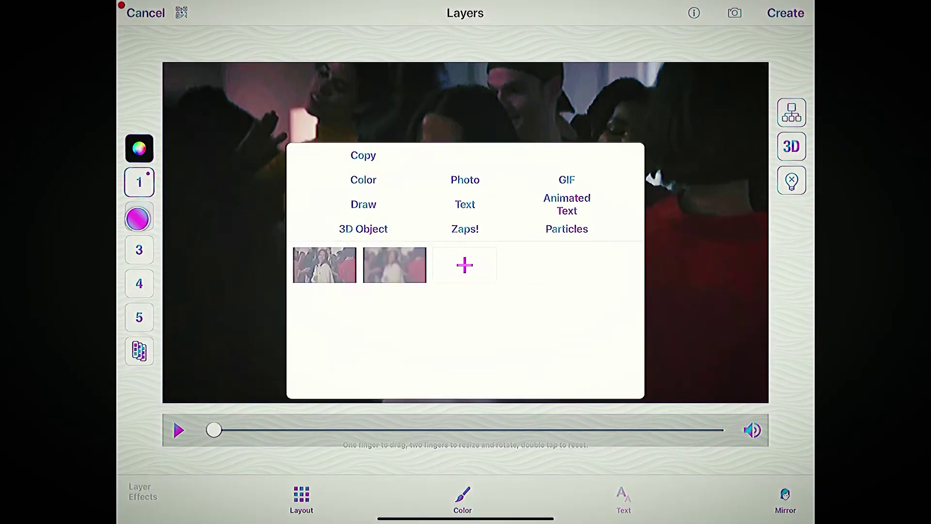
pyautogui.click(399, 252)
# Adjust layer 2's colour effects, then open layer 2's keyframe editor
pyautogui.click(139, 216)
pyautogui.click(184, 346)
pyautogui.click(463, 495)
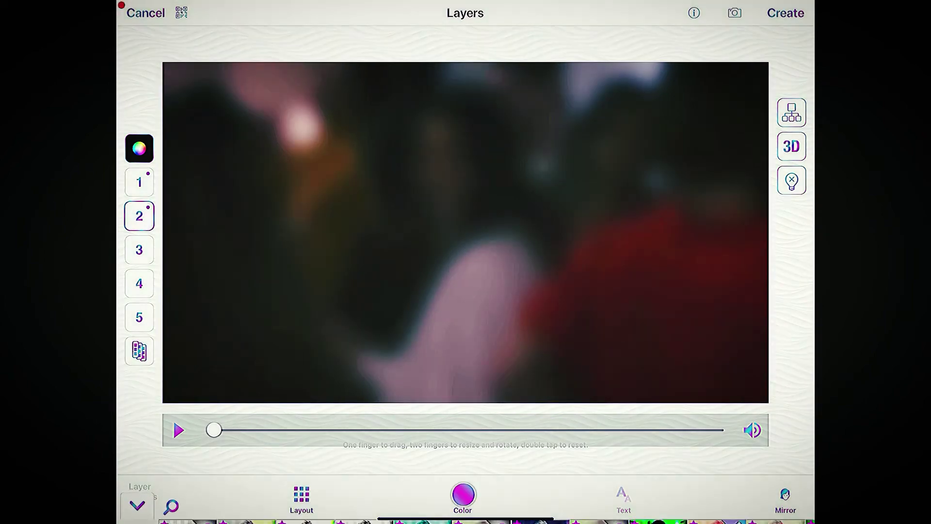
pyautogui.hscroll(5, 484, 494)
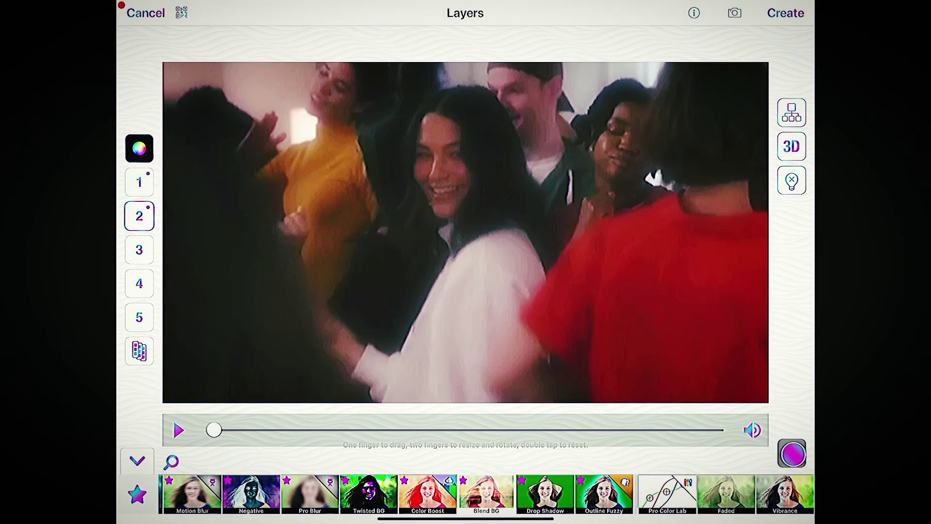
pyautogui.click(792, 453)
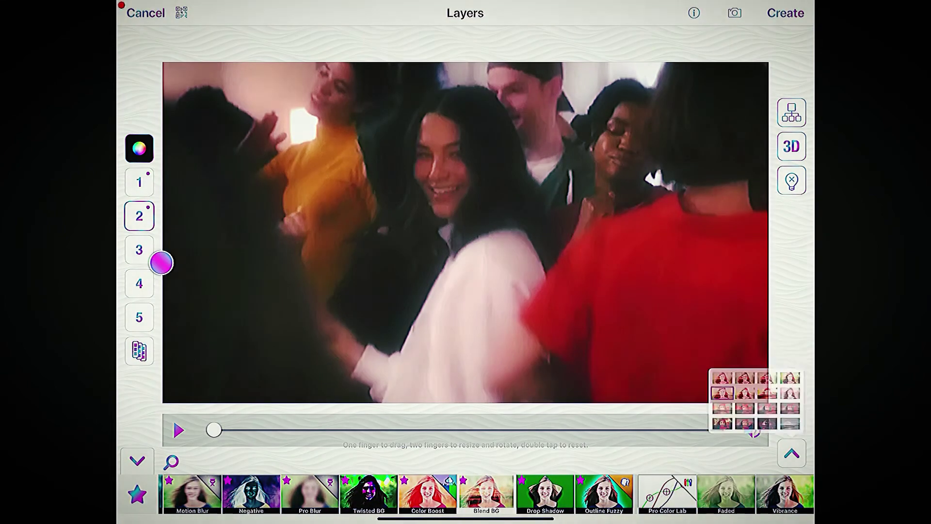
pyautogui.click(139, 215)
pyautogui.click(213, 179)
# Keyframe layer 2's opacity at 0%, up to 100%, then back down, and play to check the fades
pyautogui.click(782, 13)
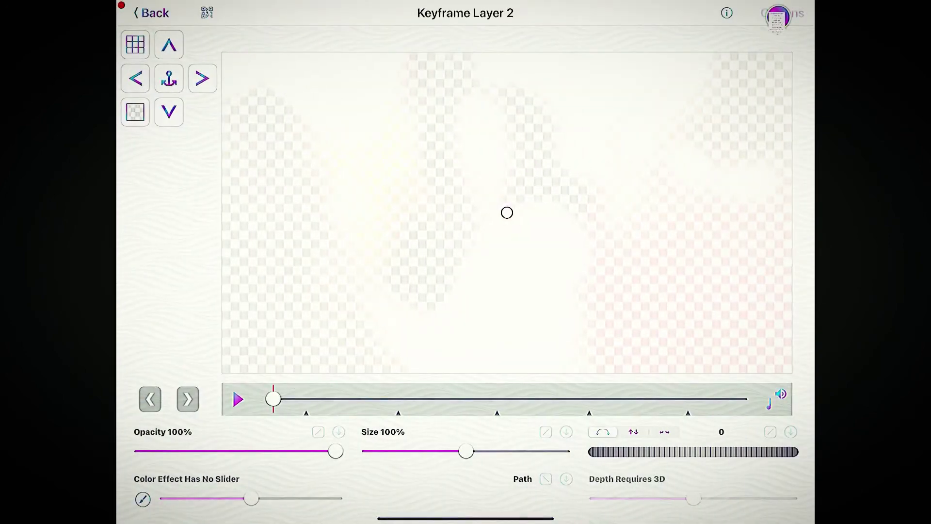
pyautogui.click(754, 109)
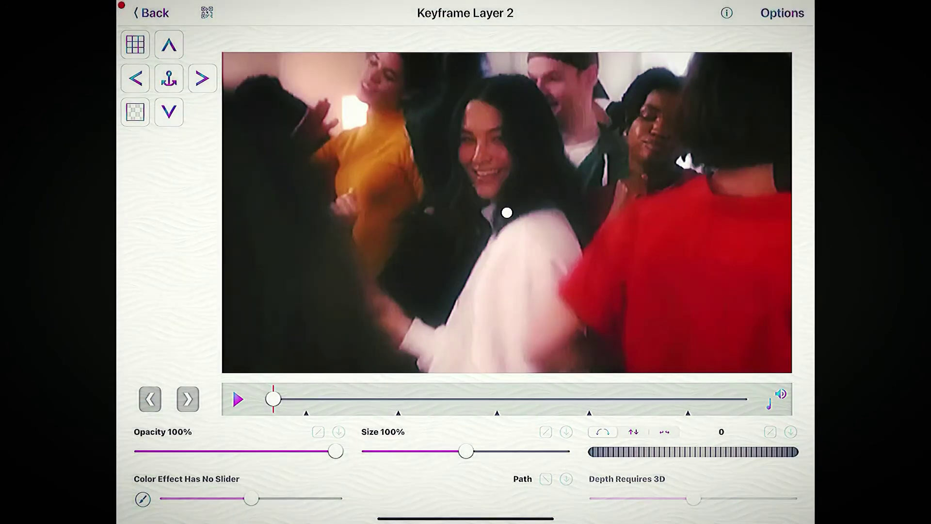
pyautogui.moveTo(335, 451); pyautogui.dragTo(140, 451)
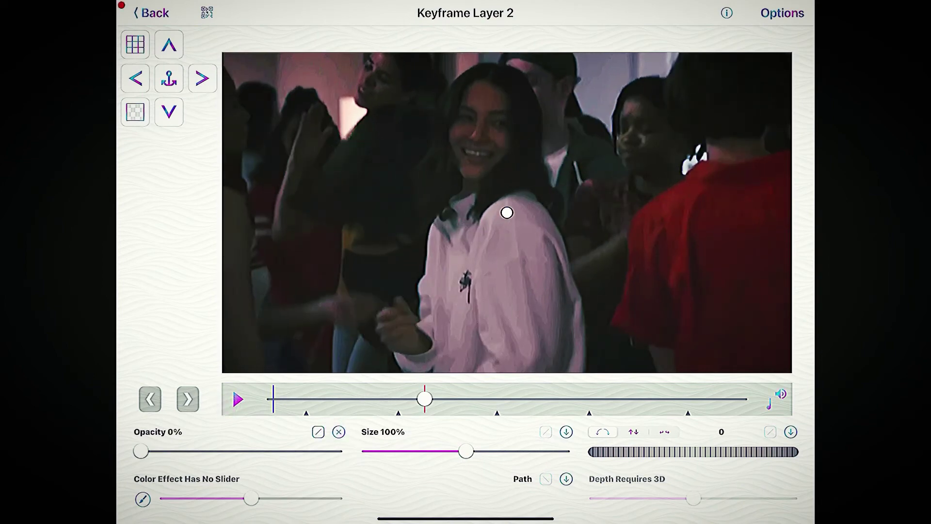
pyautogui.click(617, 397)
pyautogui.moveTo(140, 450); pyautogui.dragTo(393, 462)
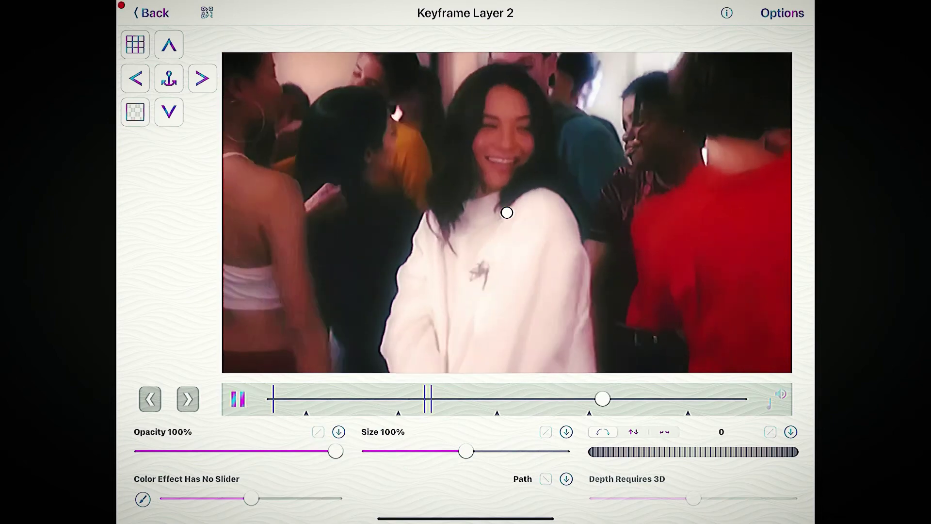
pyautogui.moveTo(335, 451); pyautogui.dragTo(127, 444)
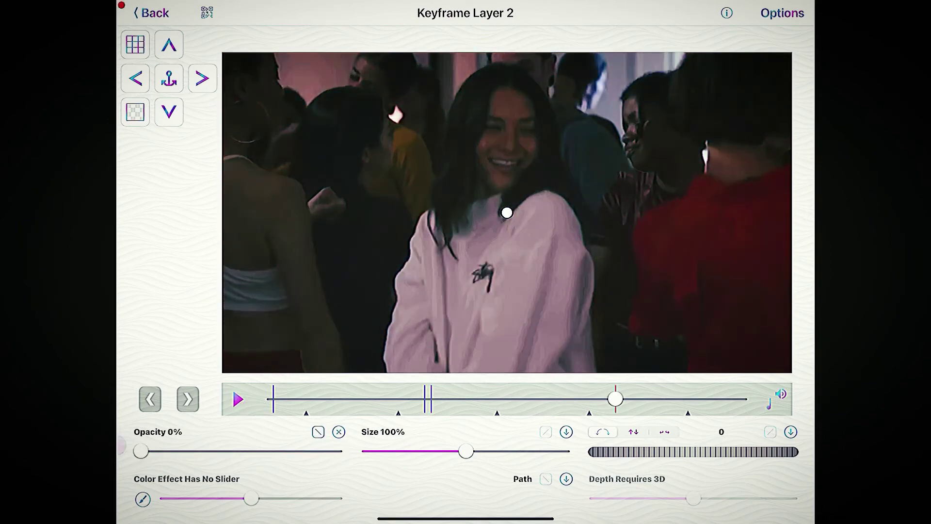
pyautogui.click(237, 399)
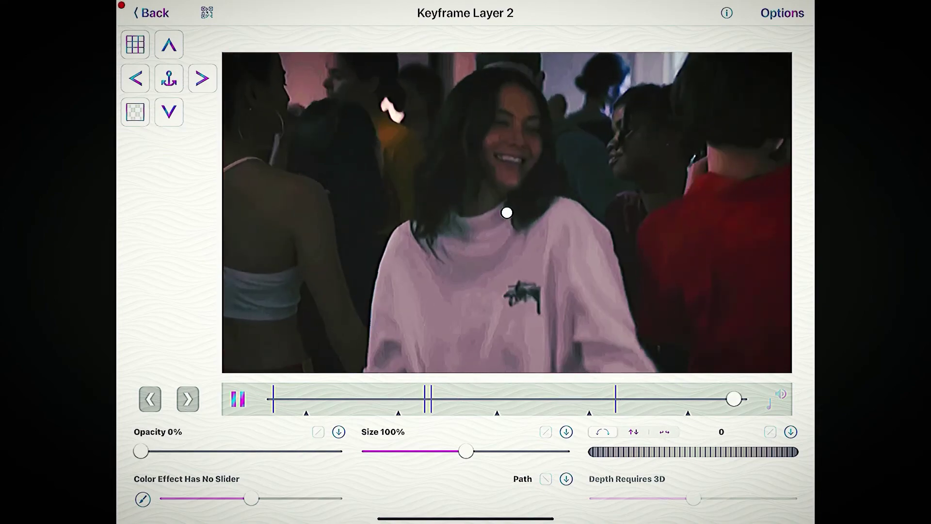
pyautogui.click(250, 404)
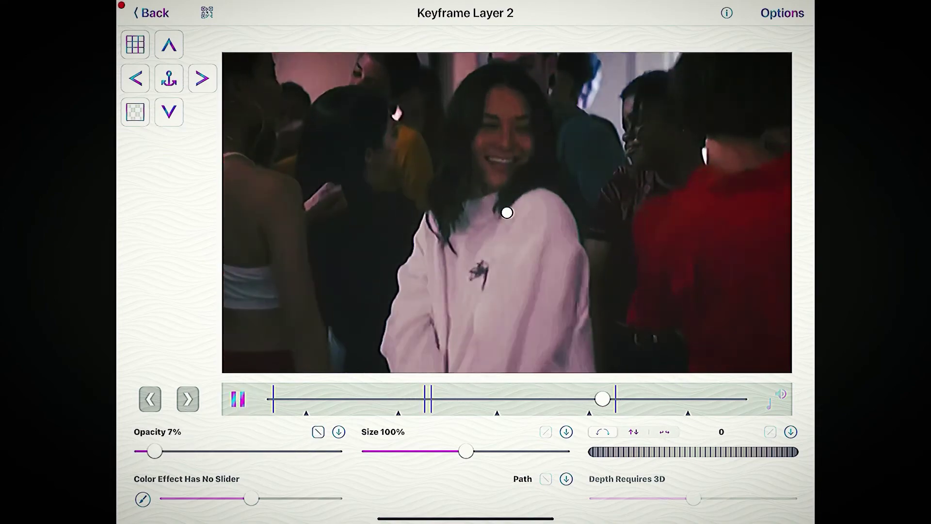
# Return to the layers editor, preview the layered clip, and render the edit
pyautogui.click(147, 13)
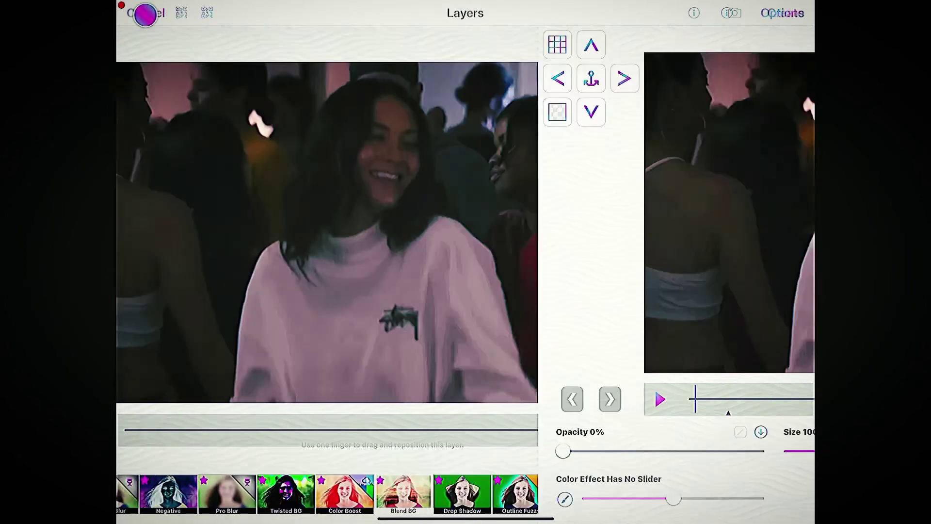
pyautogui.click(179, 429)
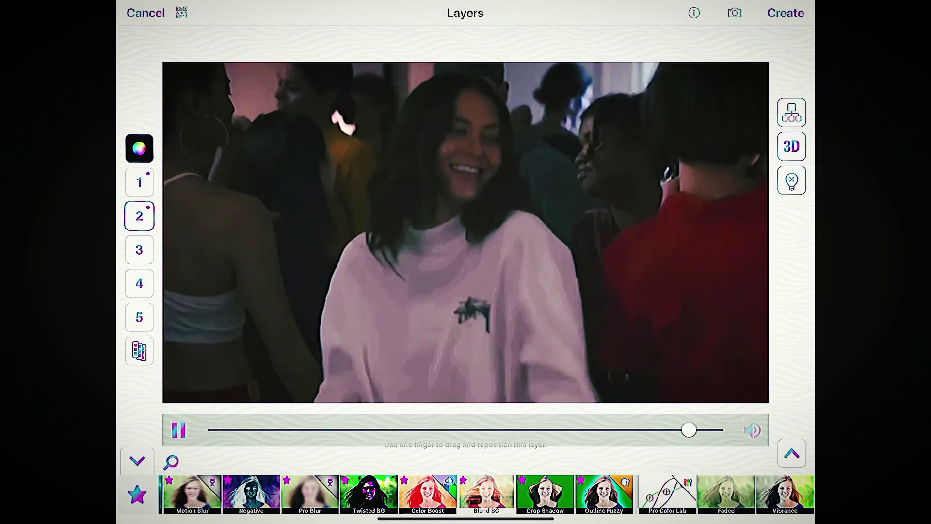
pyautogui.click(790, 18)
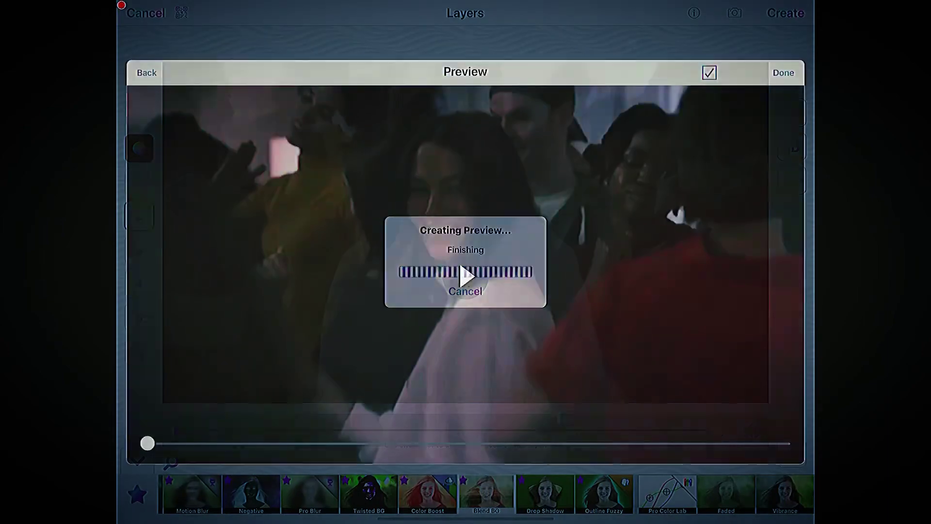
# Play the finished 2:13 blur-fade clip in the main editor
pyautogui.click(789, 69)
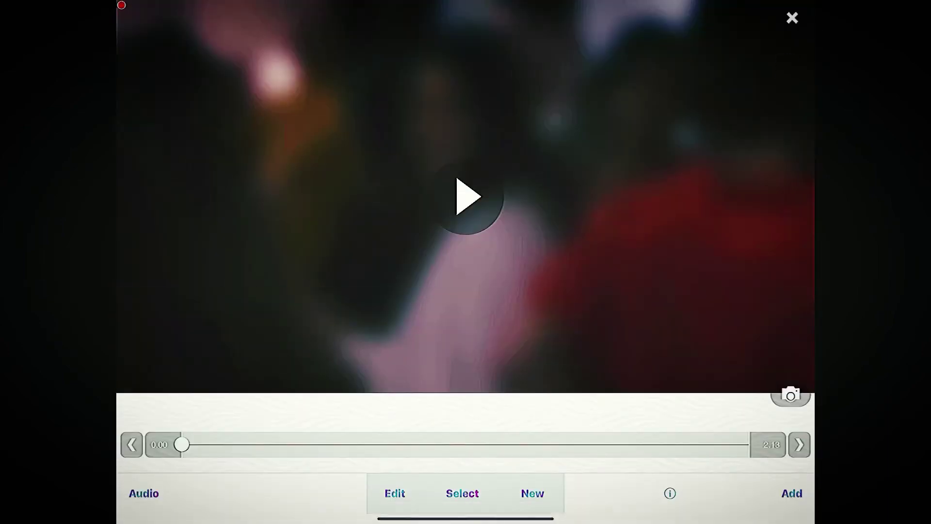
pyautogui.click(729, 342)
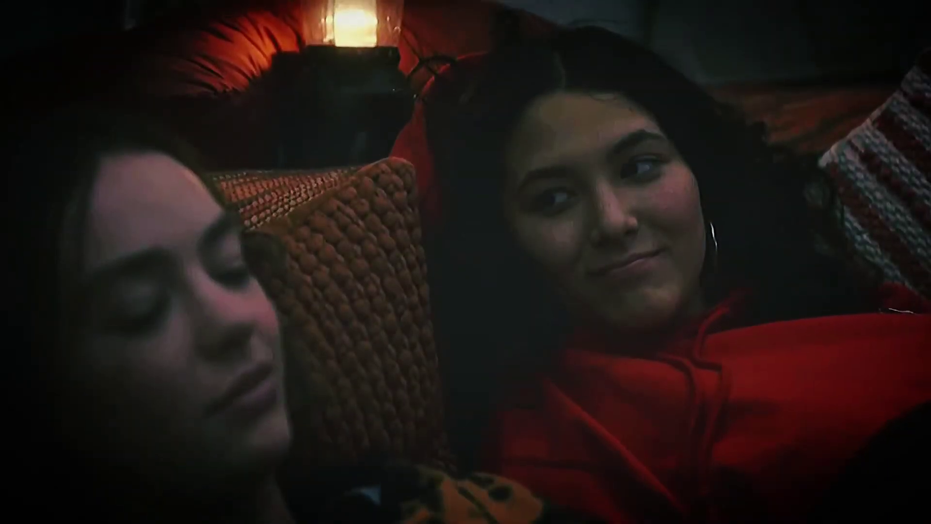
pyautogui.click(750, 204)
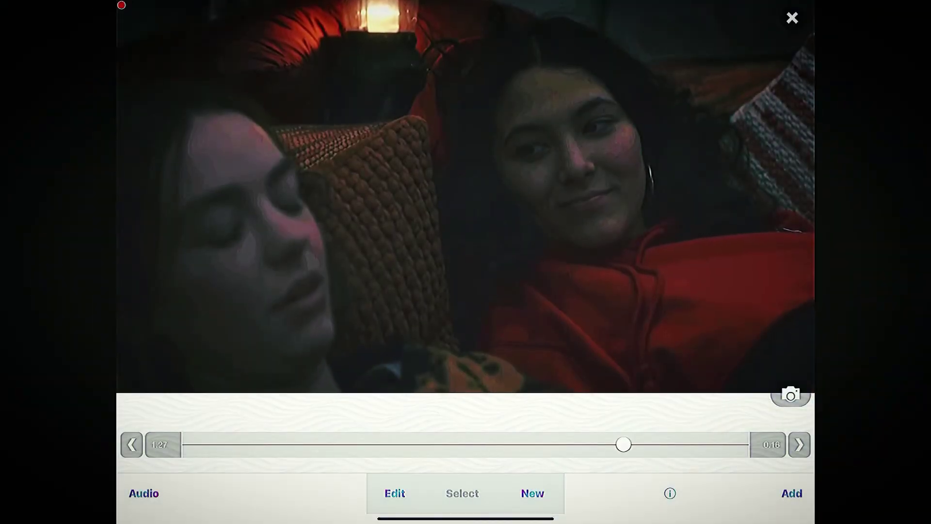
# Start a new layers edit with the cushions video clip on layer 1
pyautogui.click(544, 500)
pyautogui.click(586, 426)
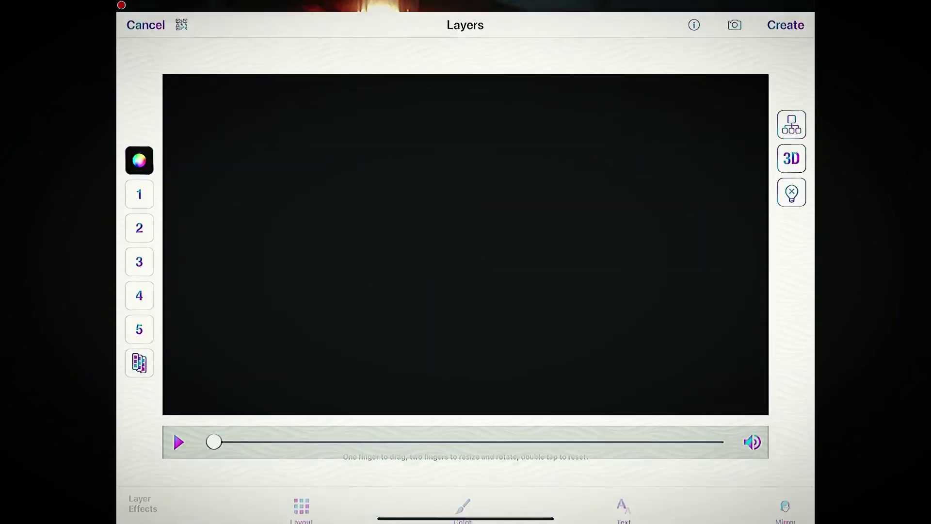
pyautogui.click(140, 182)
pyautogui.click(320, 256)
pyautogui.click(192, 316)
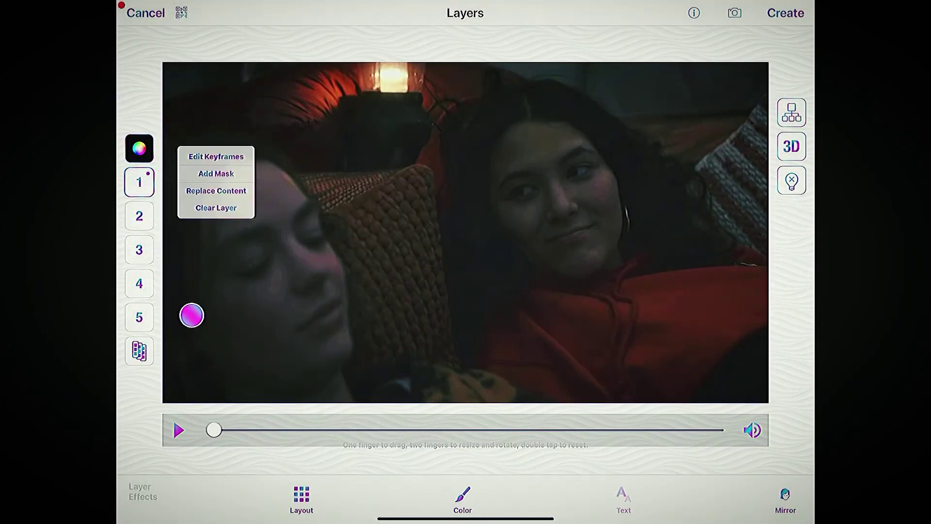
# Fill layer 2 with a solid black colour
pyautogui.click(139, 216)
pyautogui.click(365, 171)
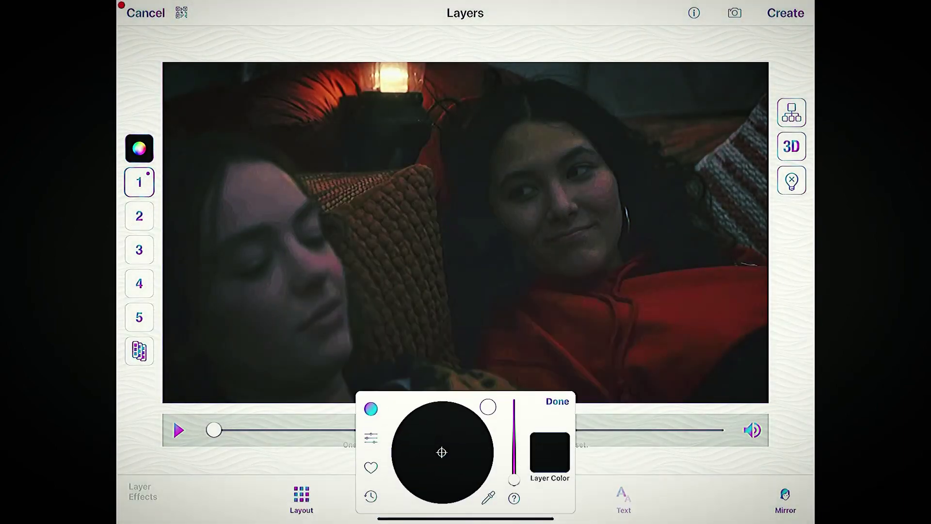
pyautogui.click(559, 402)
# Mask layer 2 with a shrunken rectangle and invert it to frame layer 1 in black
pyautogui.click(181, 204)
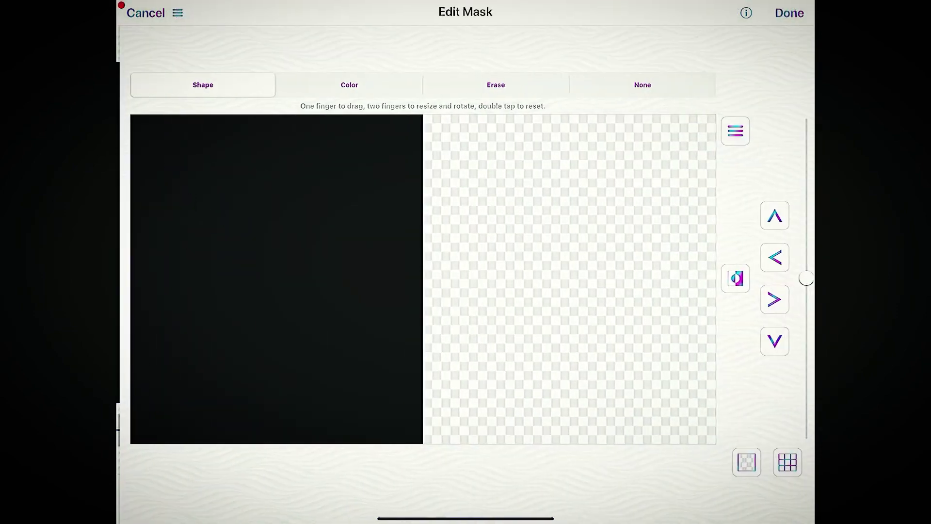
pyautogui.click(735, 276)
pyautogui.moveTo(759, 180); pyautogui.dragTo(759, 301)
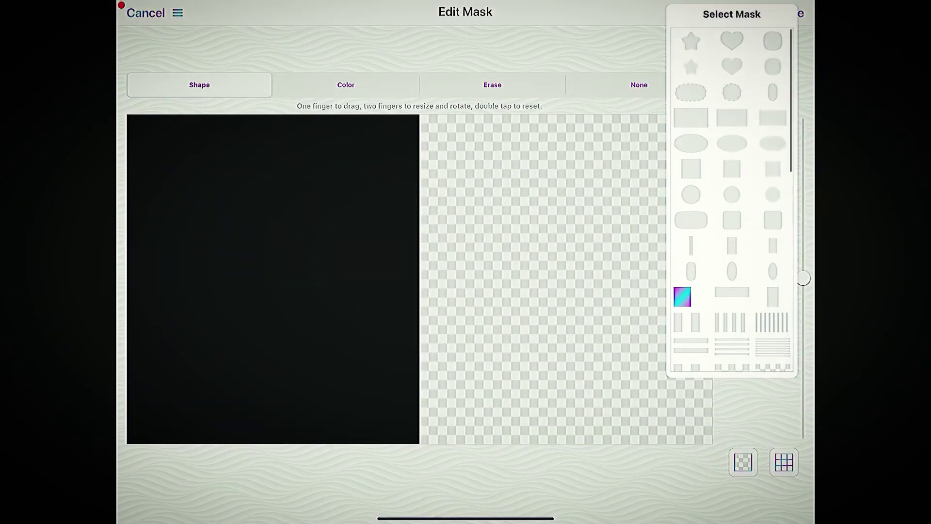
pyautogui.click(690, 118)
pyautogui.click(803, 277)
pyautogui.moveTo(802, 278); pyautogui.dragTo(807, 331)
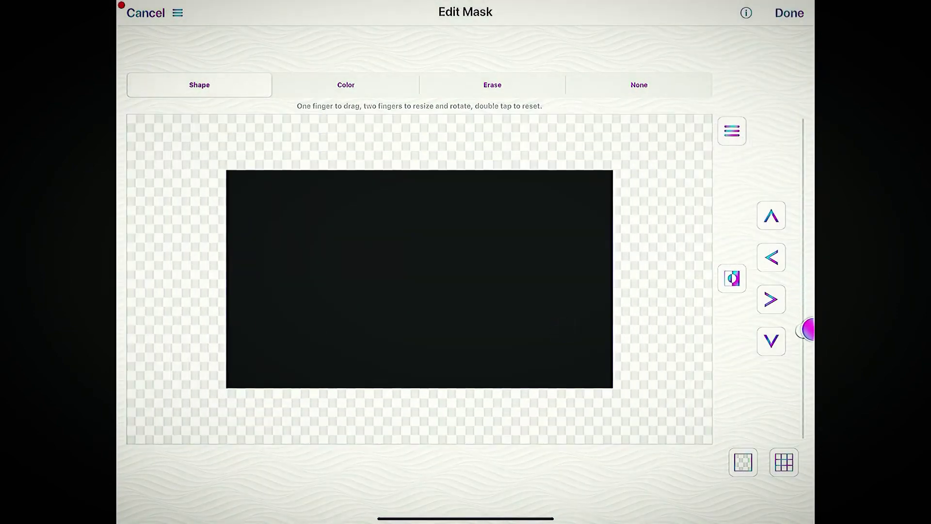
pyautogui.click(735, 281)
# Begin keyframing layer 2 with layer 1's video shown behind it
pyautogui.click(789, 13)
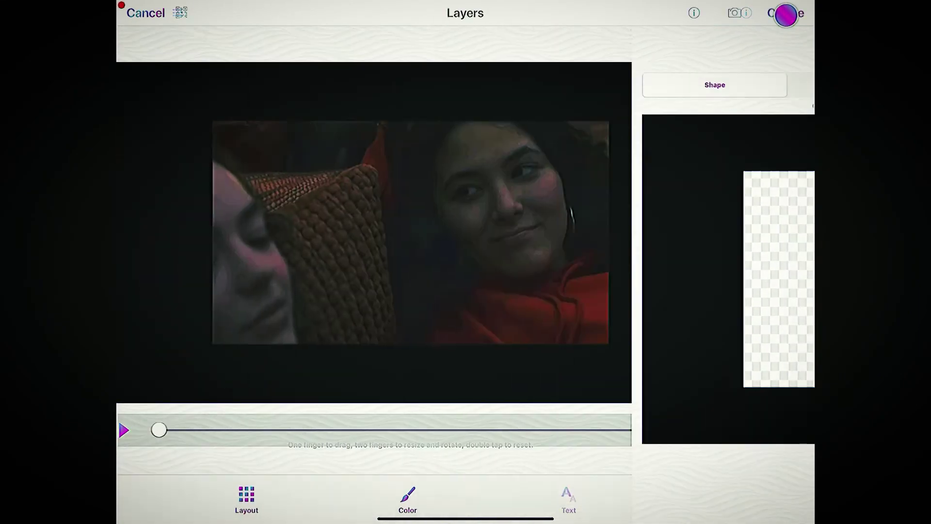
pyautogui.click(139, 216)
pyautogui.click(216, 179)
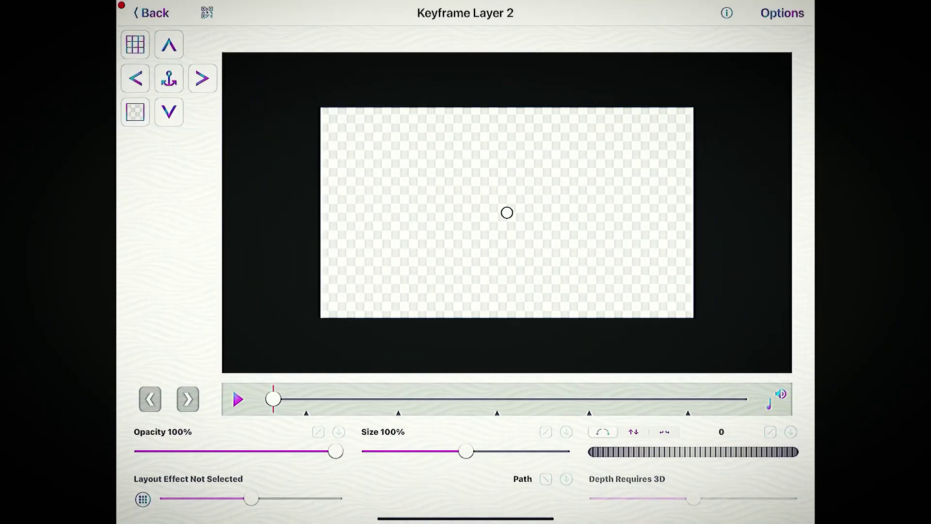
pyautogui.click(782, 13)
pyautogui.click(720, 118)
pyautogui.click(793, 42)
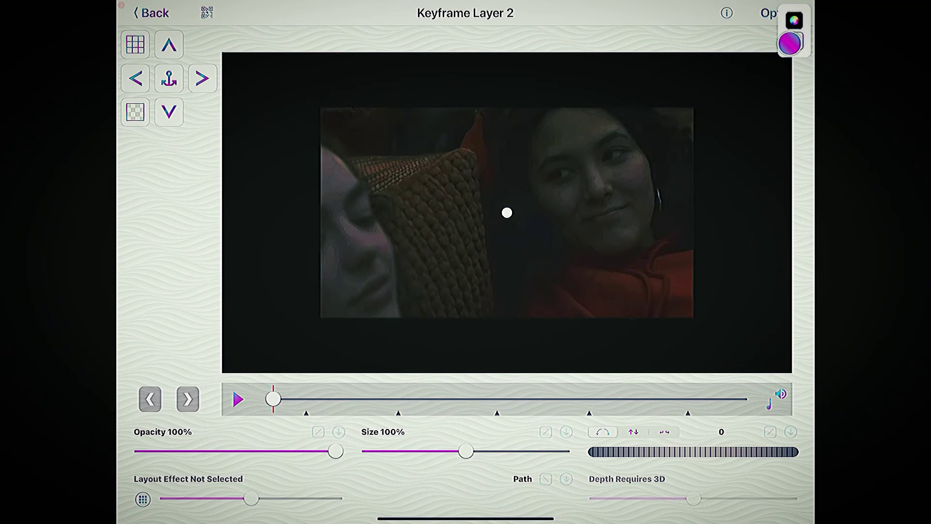
pyautogui.click(715, 194)
# Keyframe layer 2 growing to 200% and rotating to 0.50, then replay from the first keyframe
pyautogui.moveTo(465, 450); pyautogui.dragTo(524, 450)
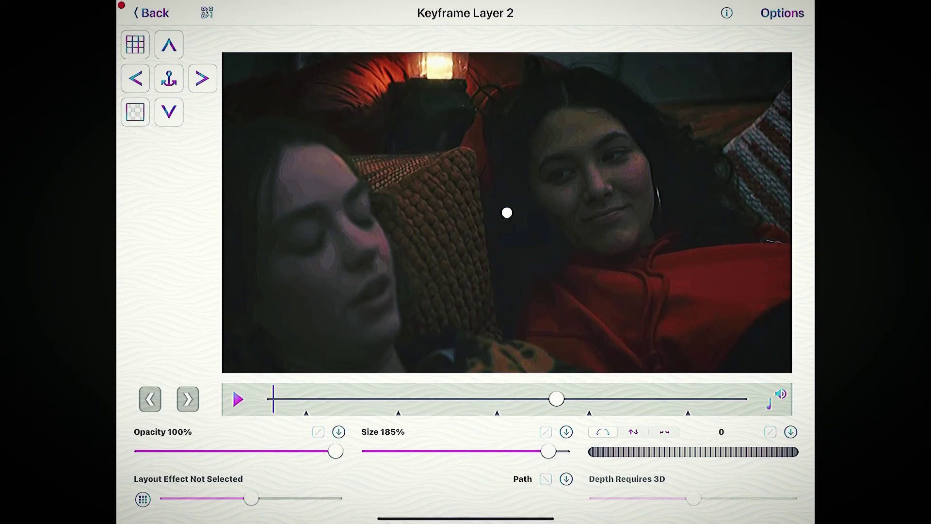
pyautogui.moveTo(639, 449); pyautogui.dragTo(744, 445)
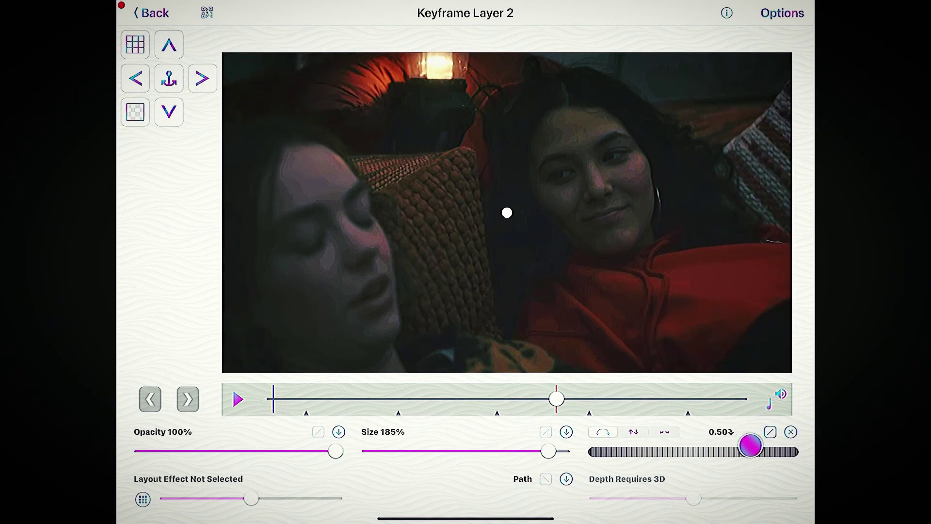
pyautogui.click(149, 398)
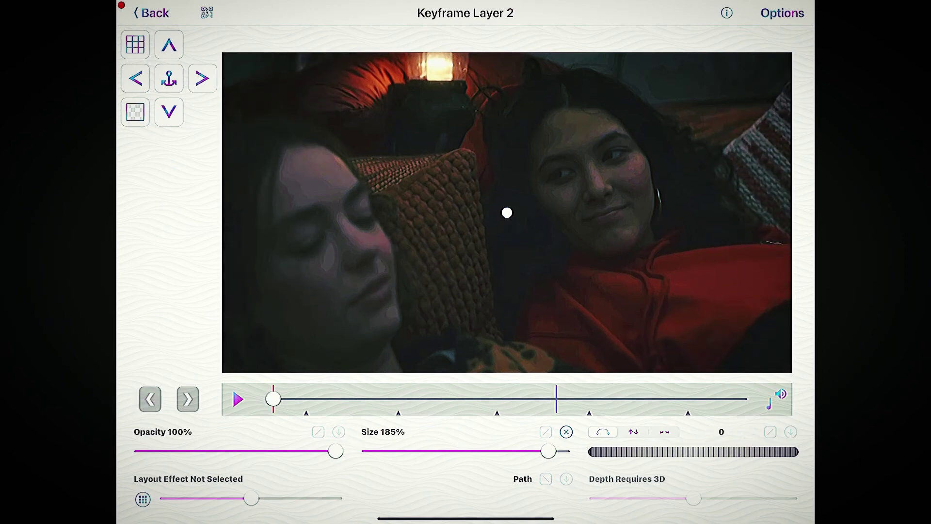
pyautogui.click(238, 398)
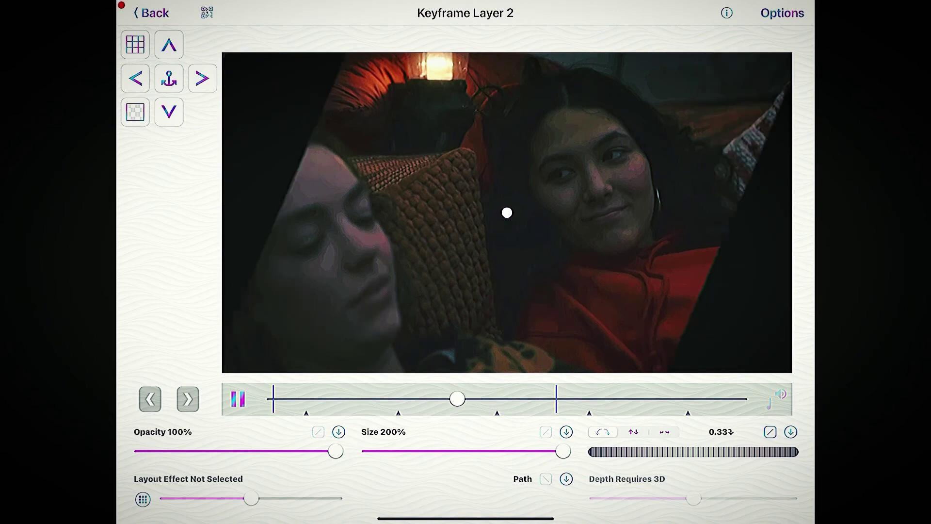
pyautogui.click(770, 432)
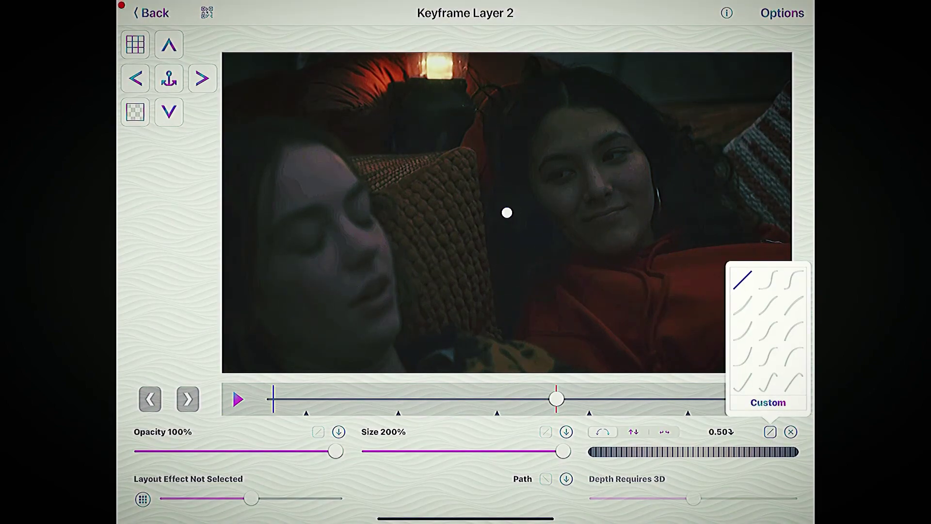
# Give layer 2's rotation a custom steep ease-out curve and replay the animation to check it
pyautogui.click(768, 402)
pyautogui.moveTo(654, 494); pyautogui.dragTo(269, 485)
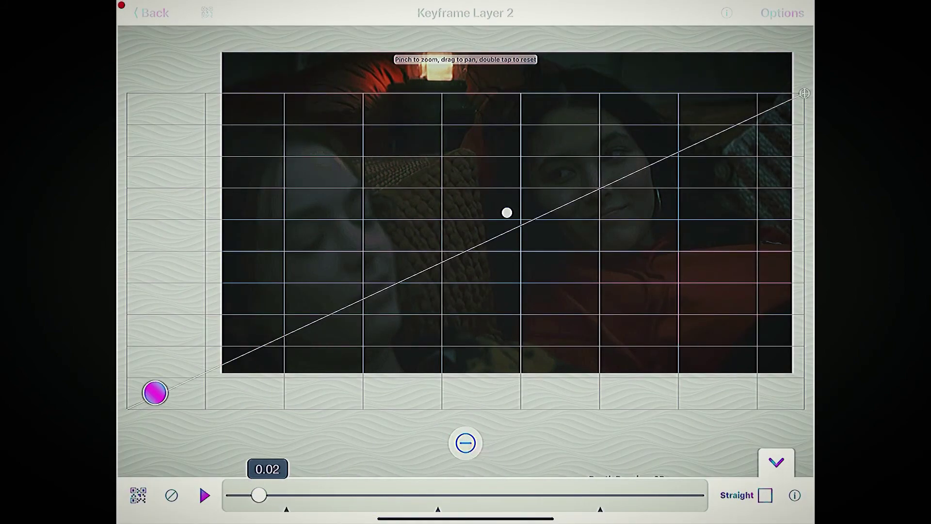
pyautogui.moveTo(155, 392); pyautogui.dragTo(158, 369)
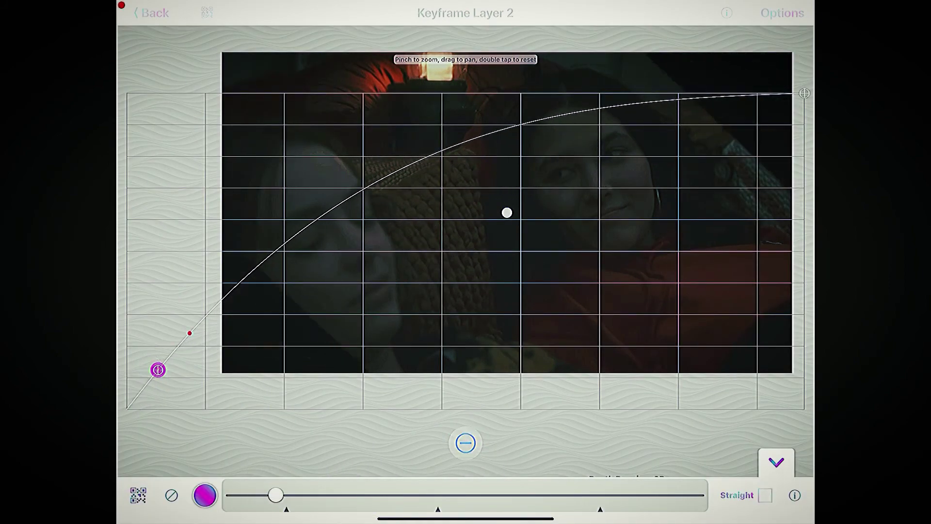
pyautogui.click(205, 495)
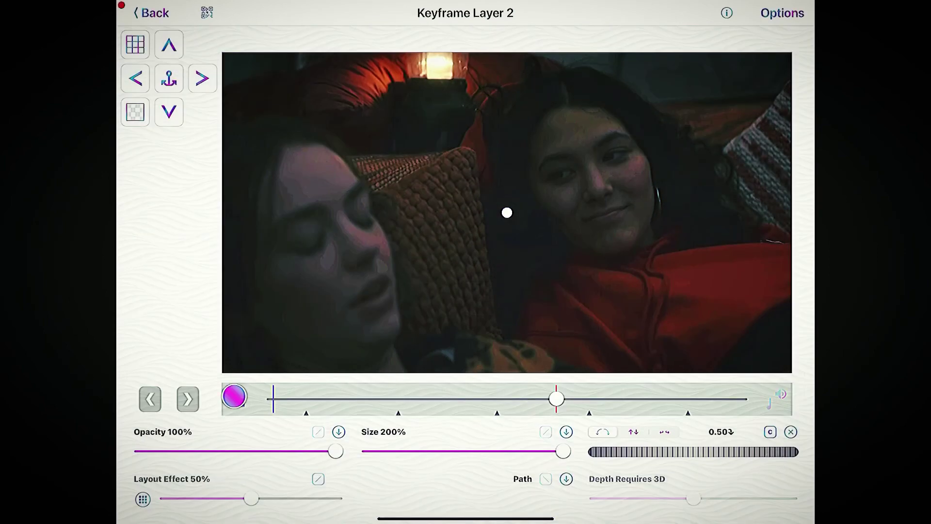
pyautogui.press('space')
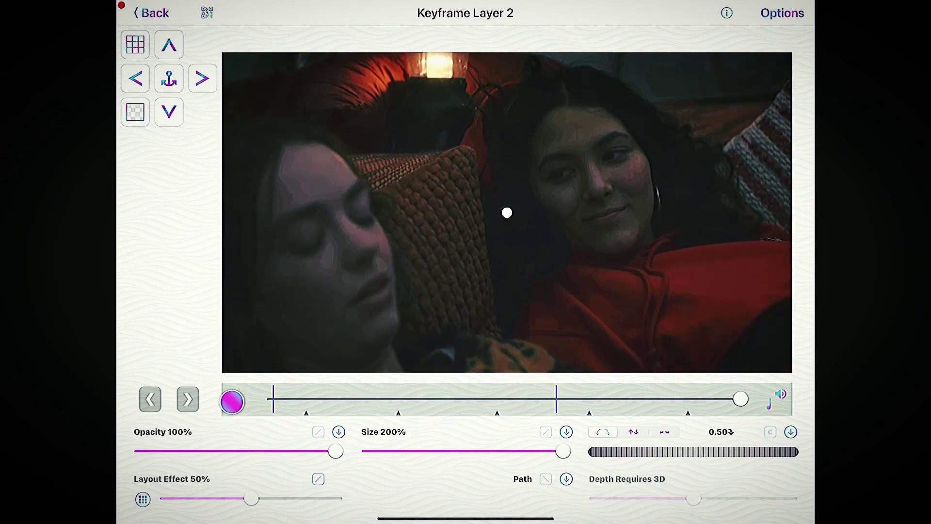
pyautogui.press('space')
# Render the masked zoom-spin edit and play it back several times in the main editor
pyautogui.click(140, 14)
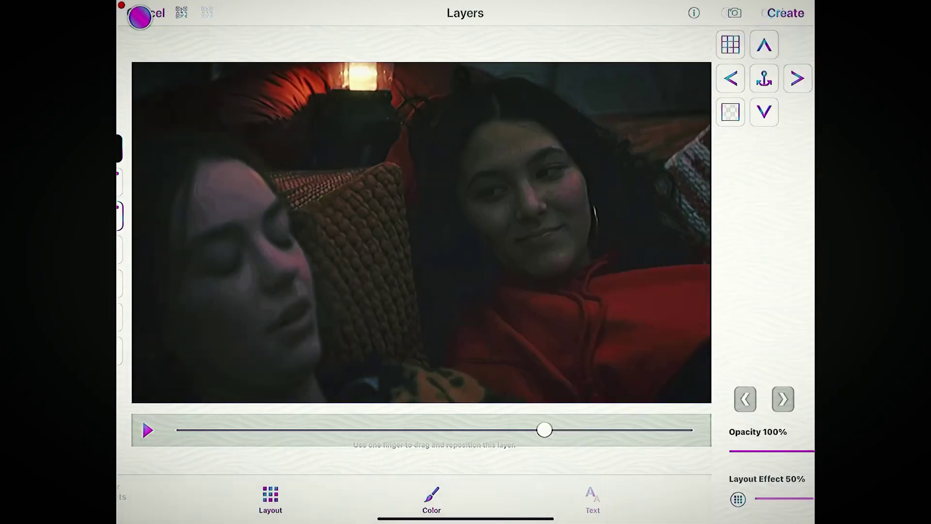
pyautogui.click(786, 14)
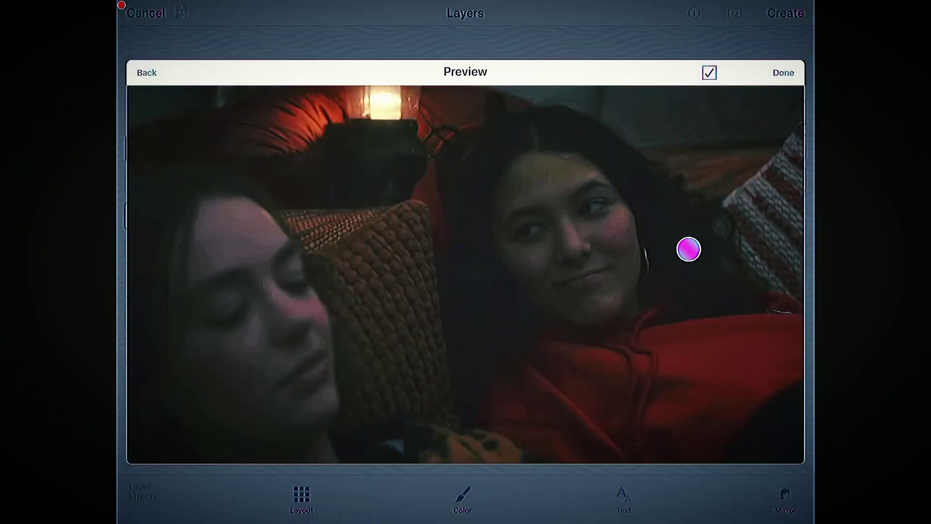
pyautogui.click(783, 72)
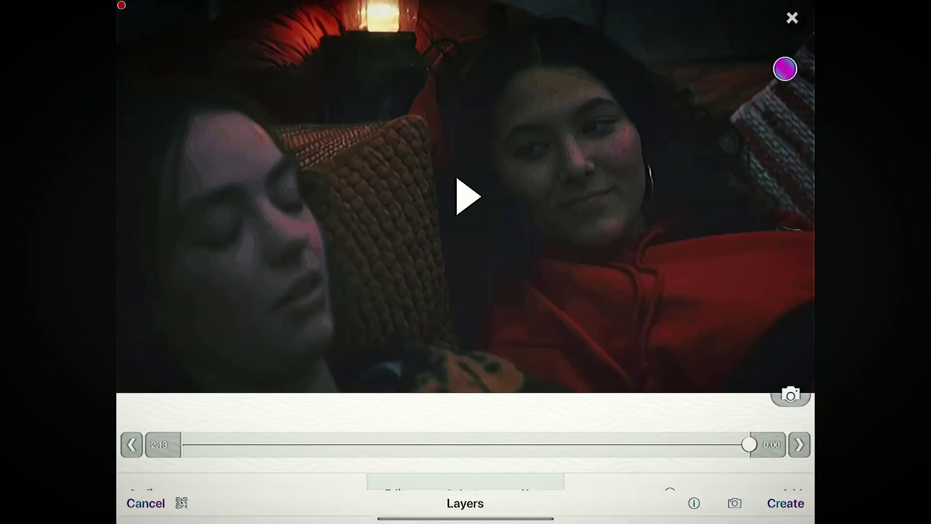
pyautogui.press('space')
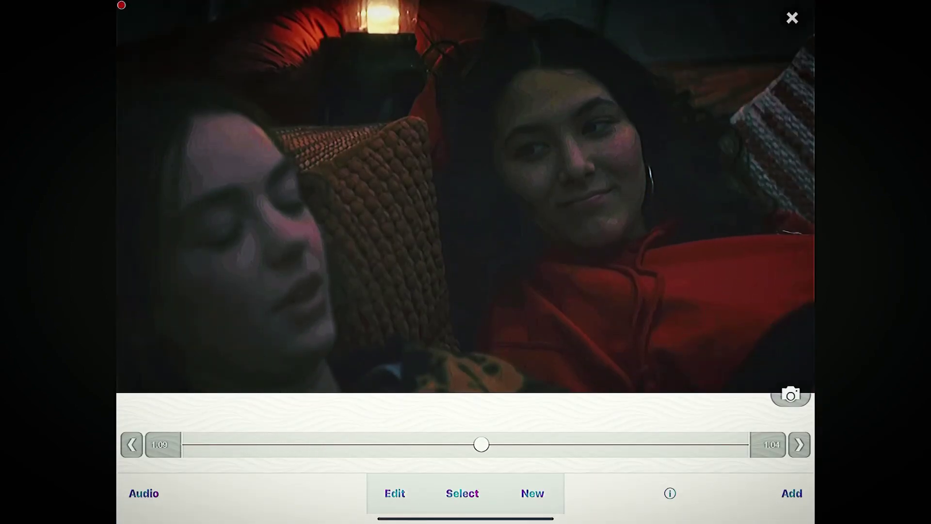
pyautogui.press('space')
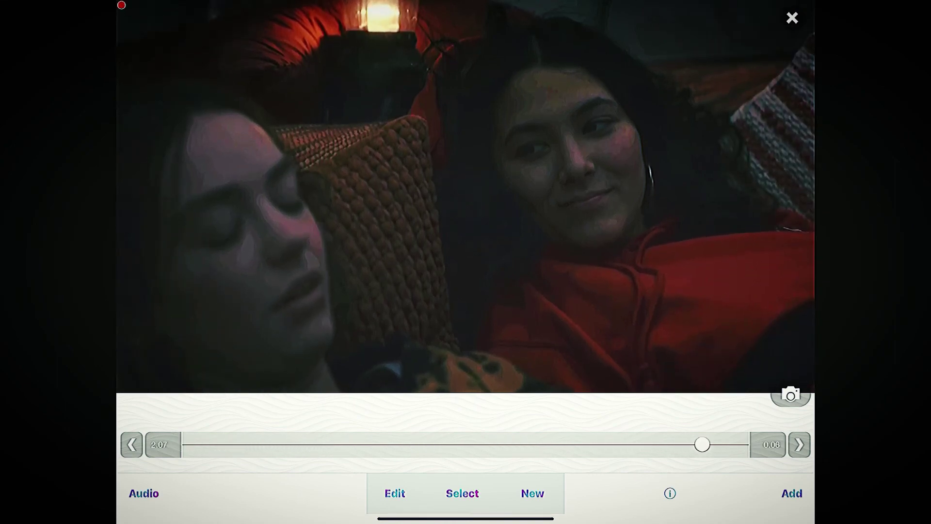
pyautogui.press('space')
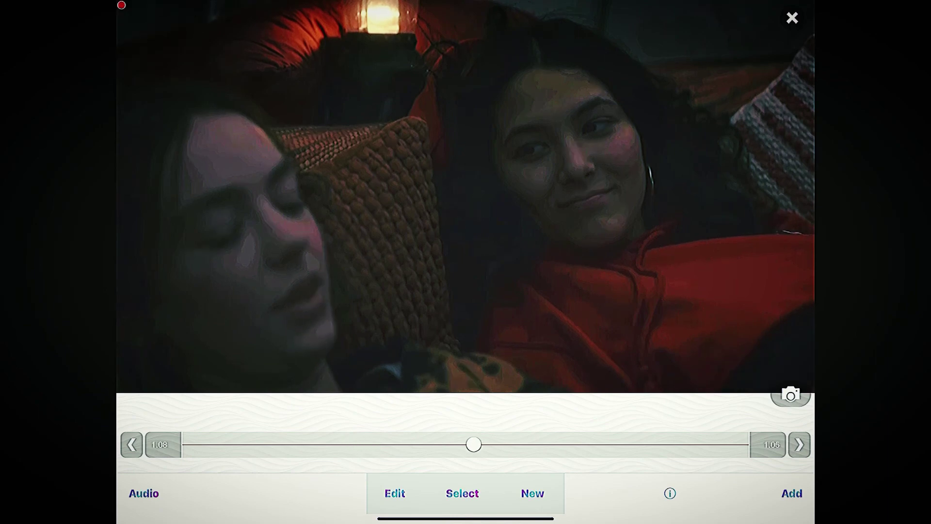